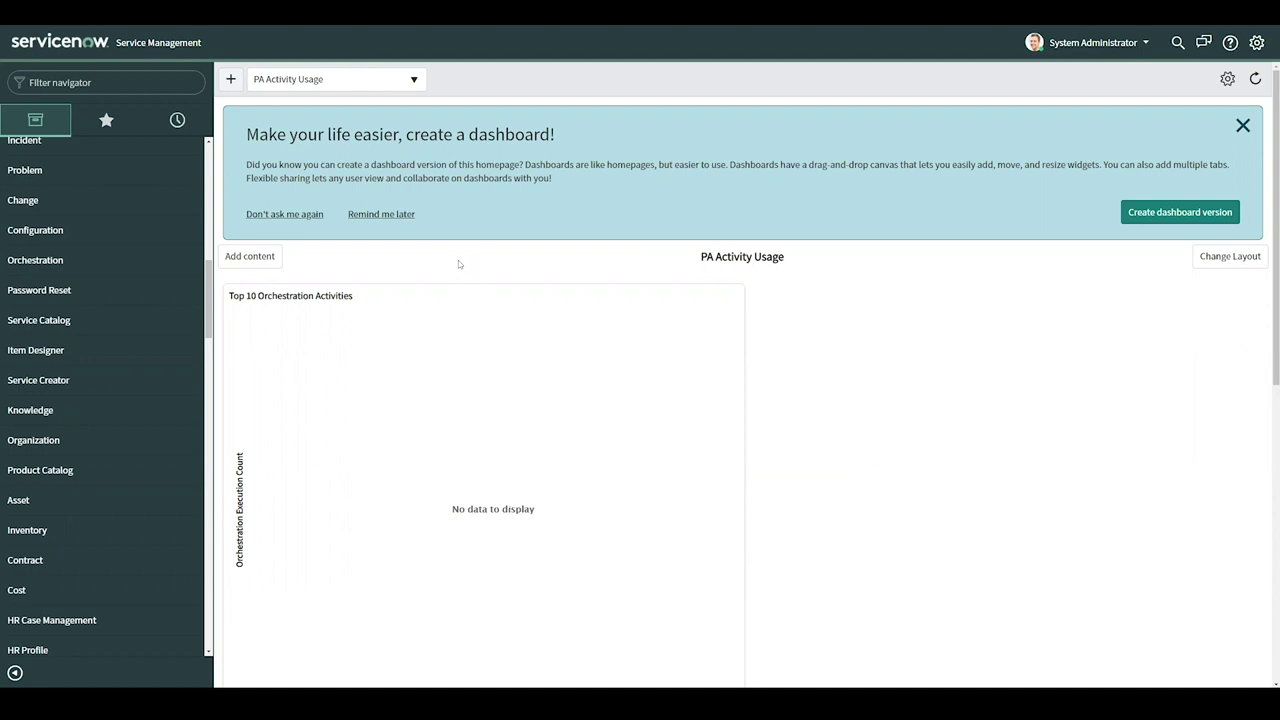
Expand the Problem application and view its list of open problems
left_click(88, 171)
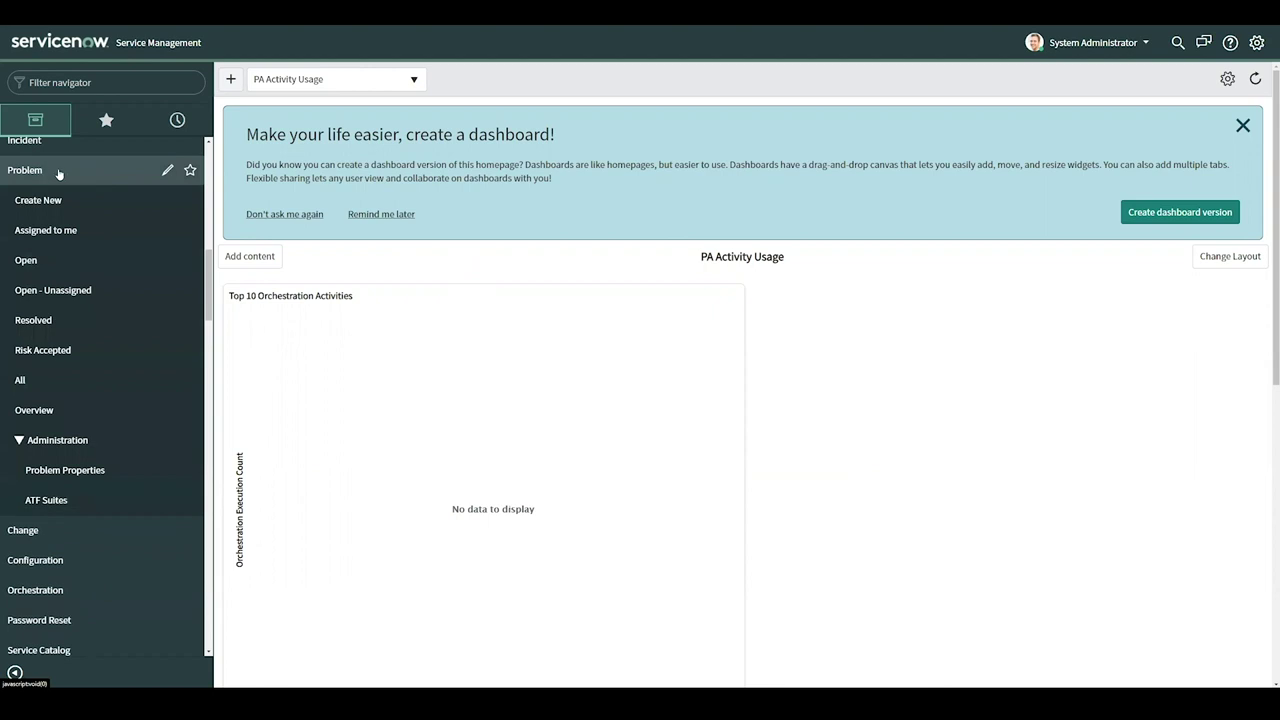
left_click(89, 262)
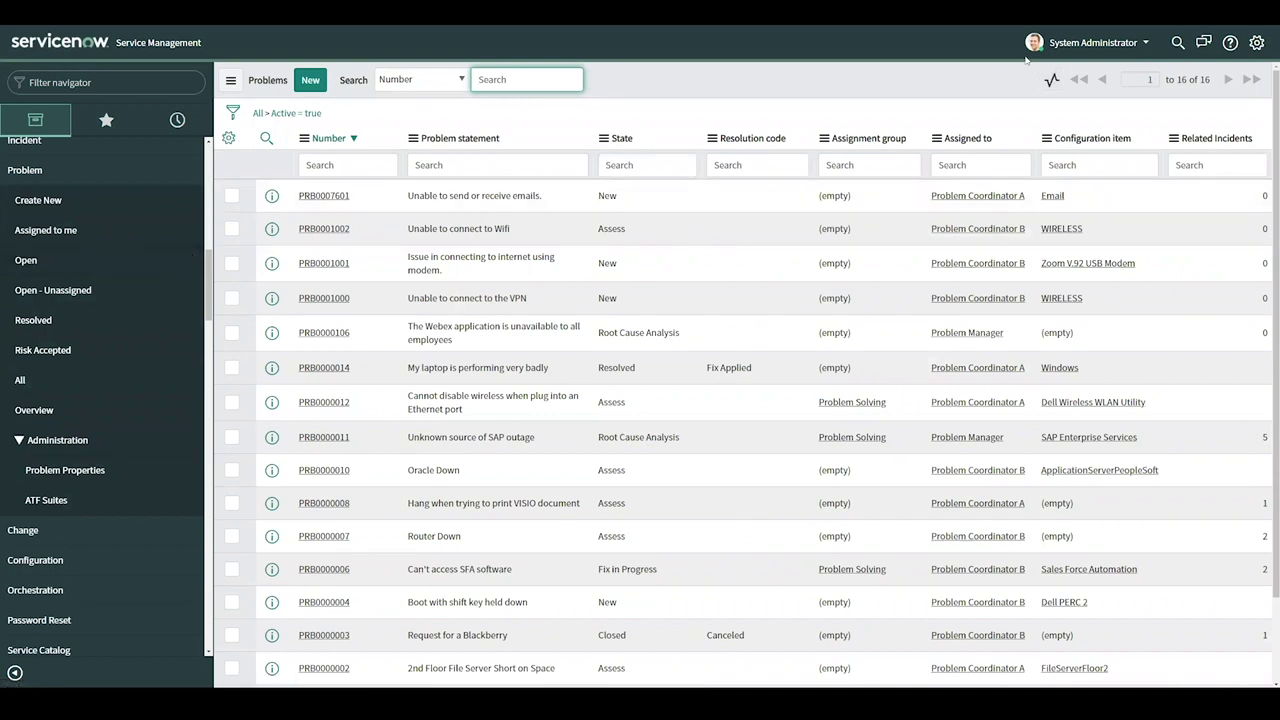
Find "application menus" in the navigator and display the list of Application Menus records
left_click(120, 84)
type("application menus")
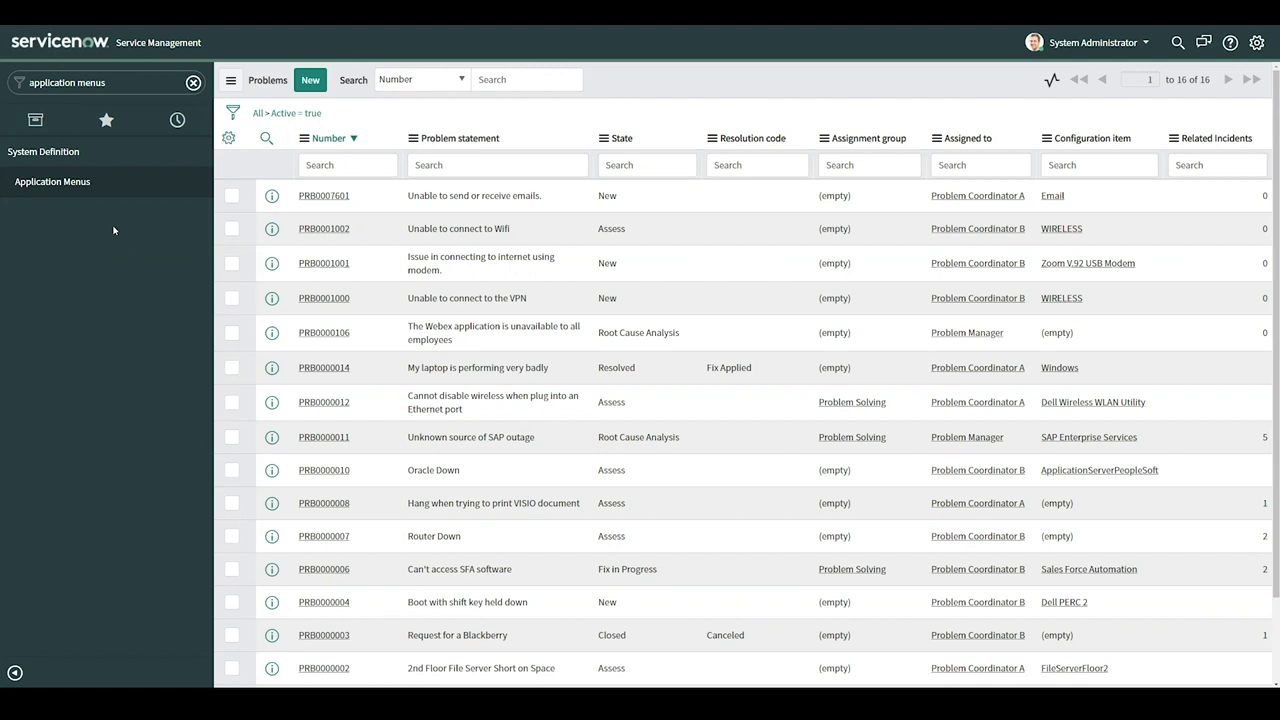
left_click(91, 192)
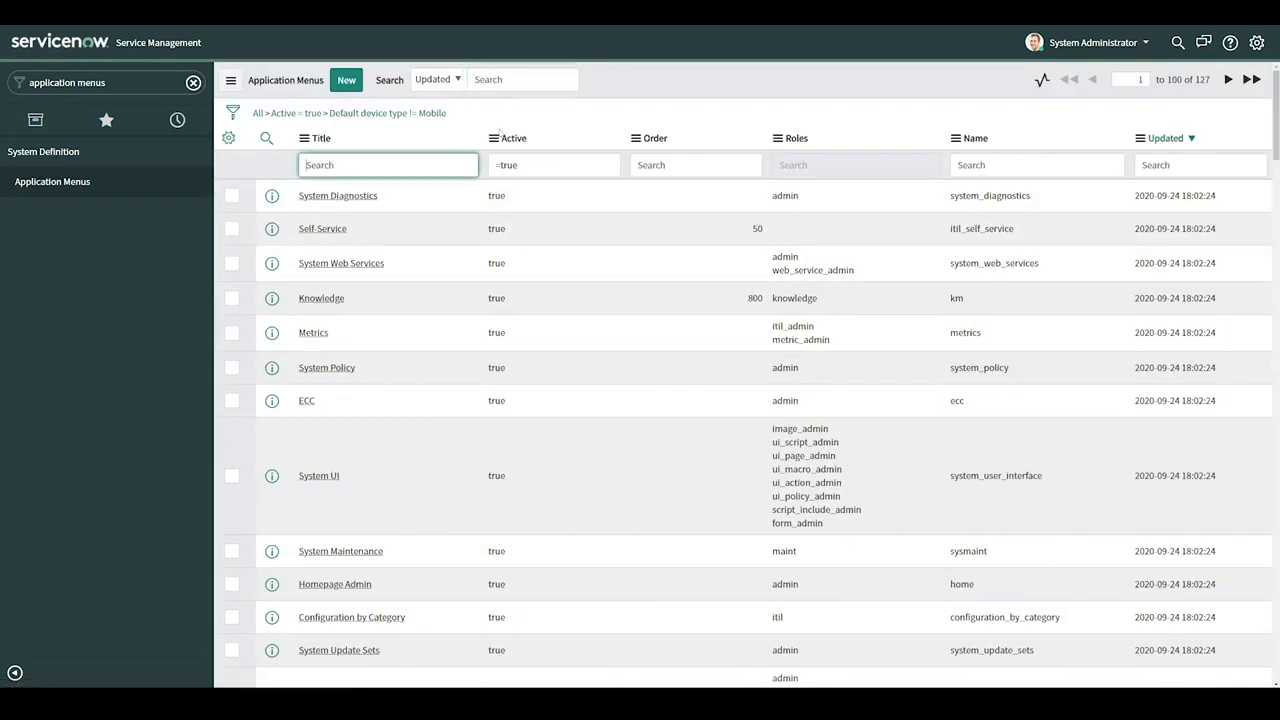
Filter the application menus by the title "incident" and open the Incident menu record
type("ncident")
key("Return")
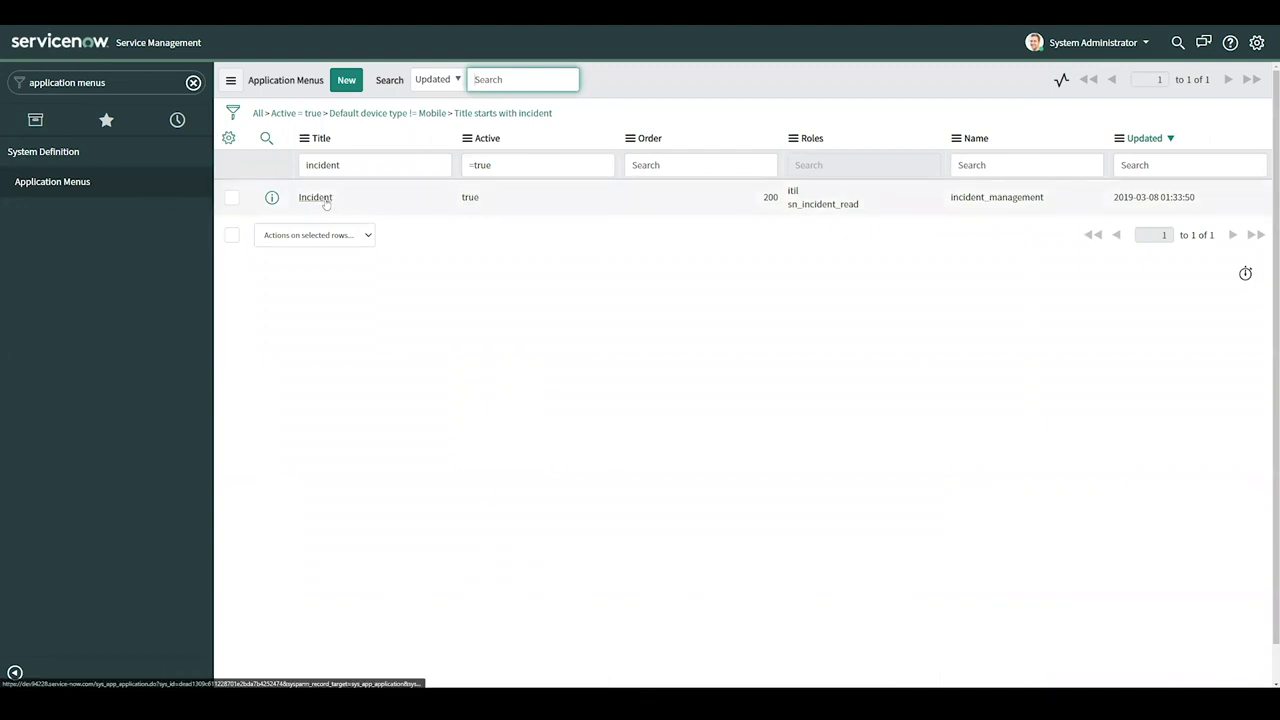
left_click(315, 197)
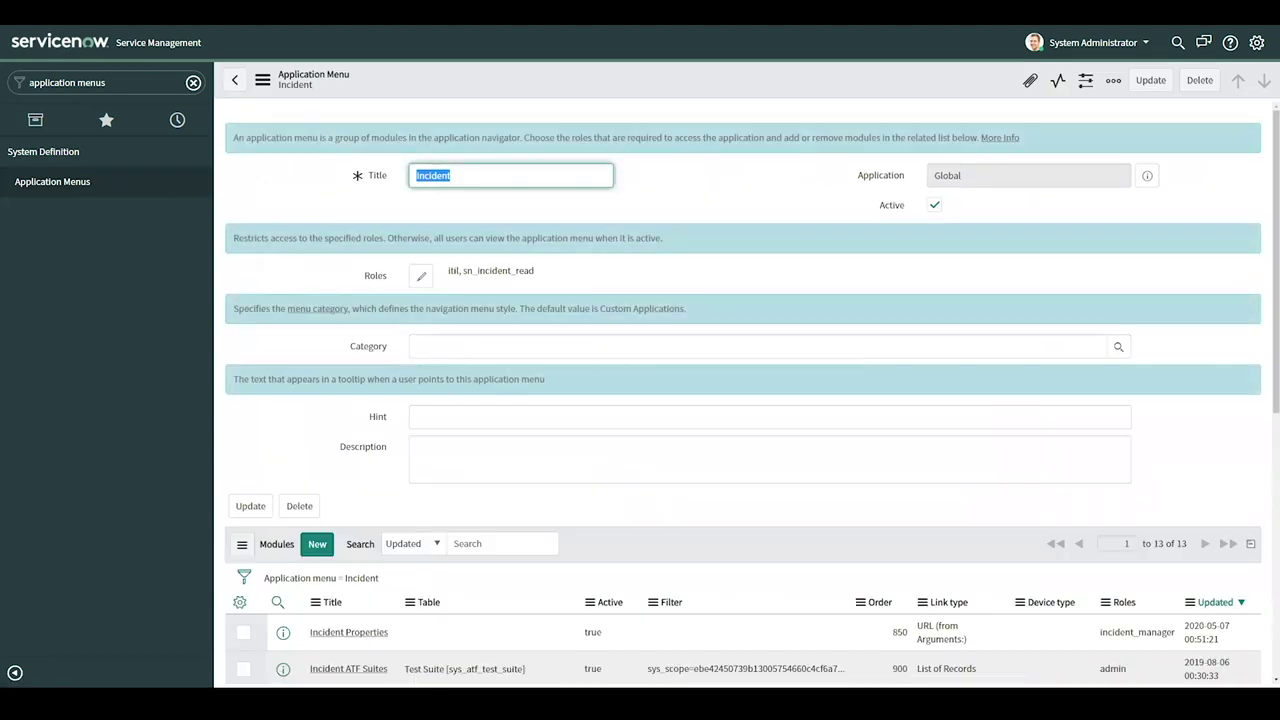
left_click(650, 278)
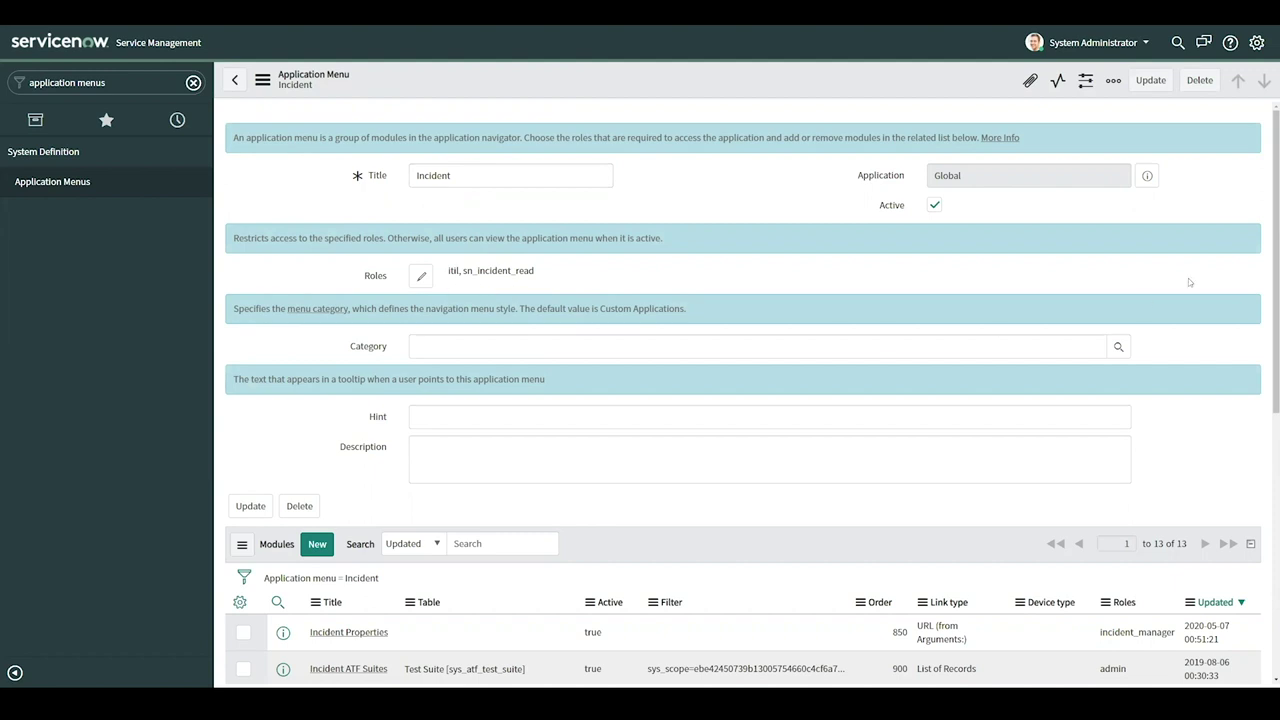
Start a new module under the Incident application menu with the title "Open - VIP" and order 310
scroll(1265, 320, "down", 3)
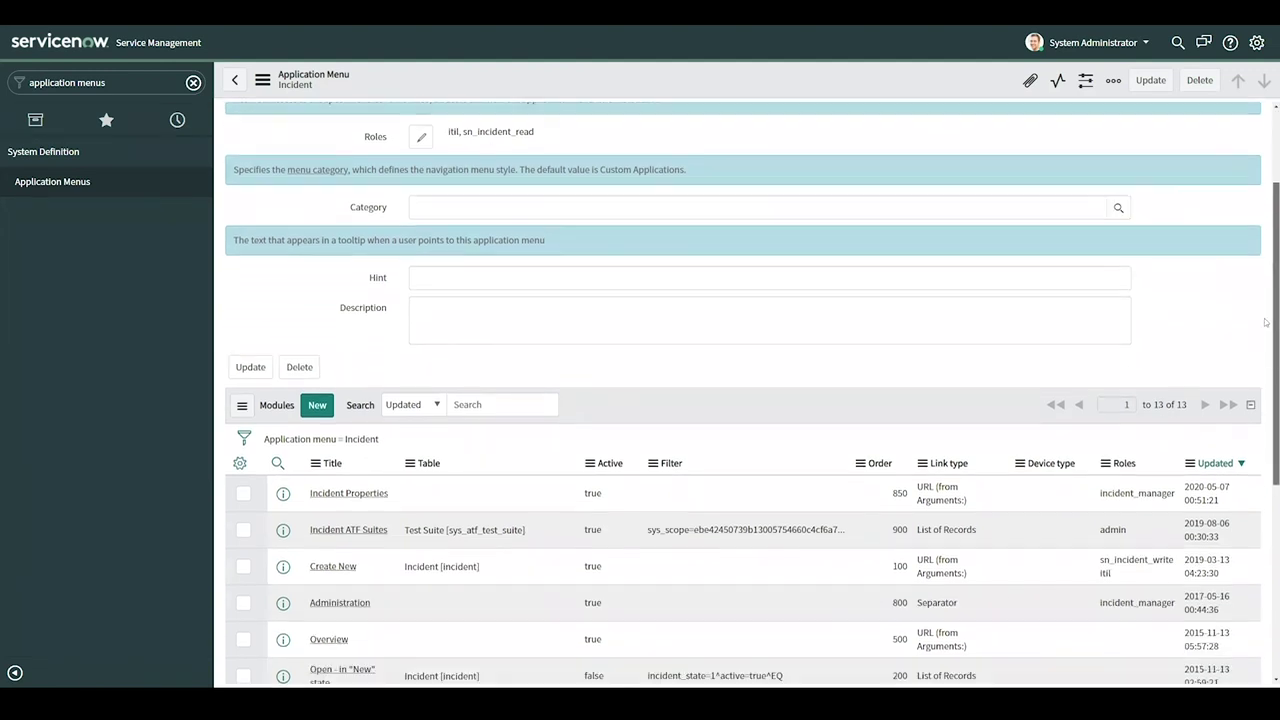
scroll(1265, 322, "down", 1)
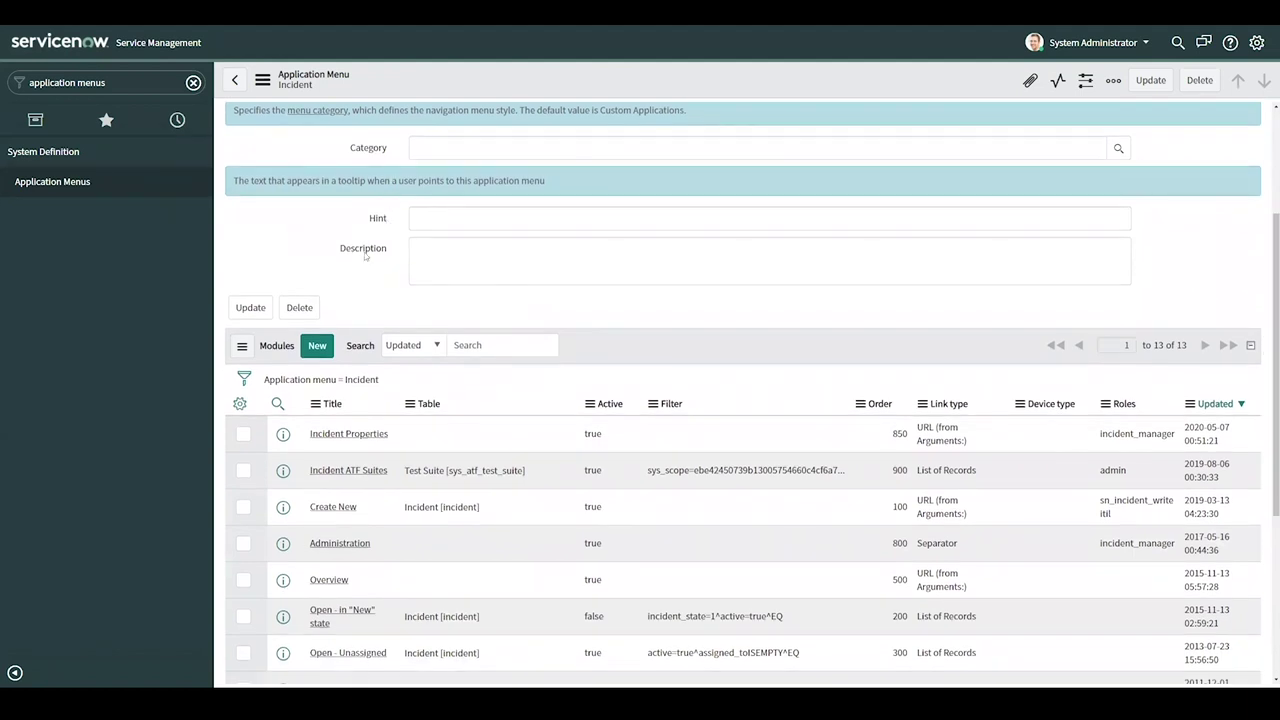
scroll(1265, 393, "down", 2)
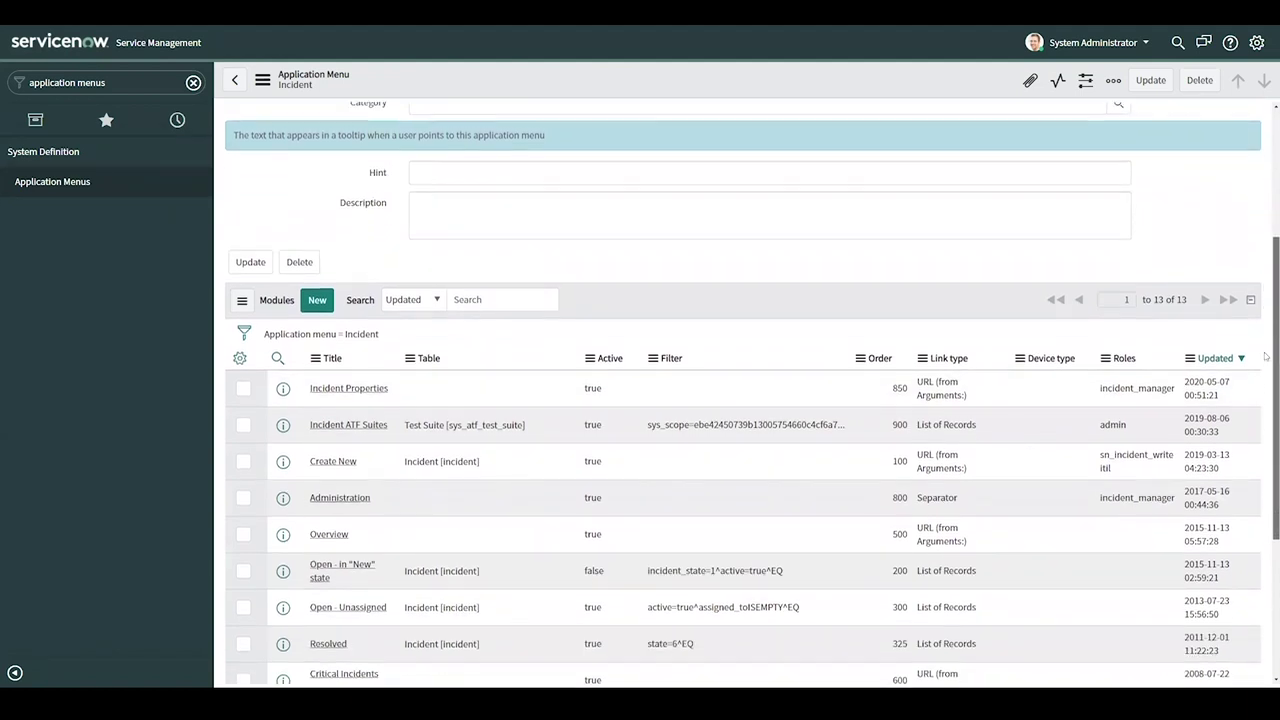
scroll(1265, 393, "down", 1)
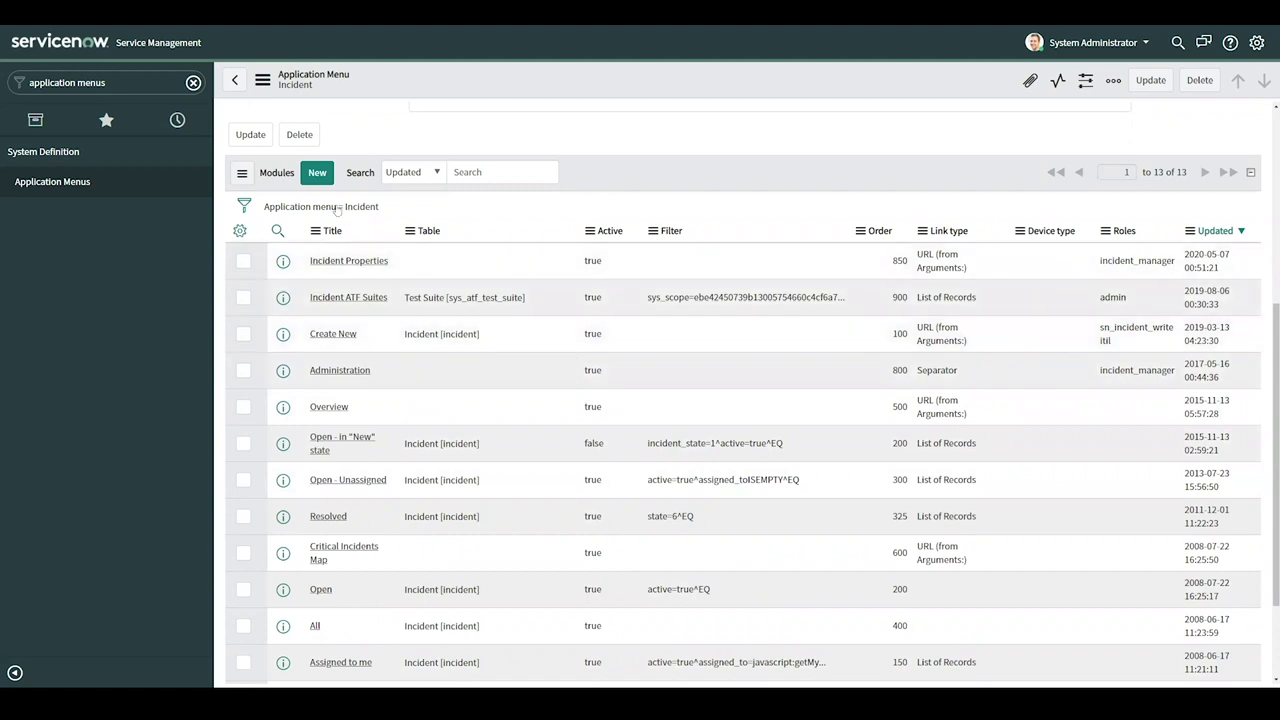
left_click(319, 174)
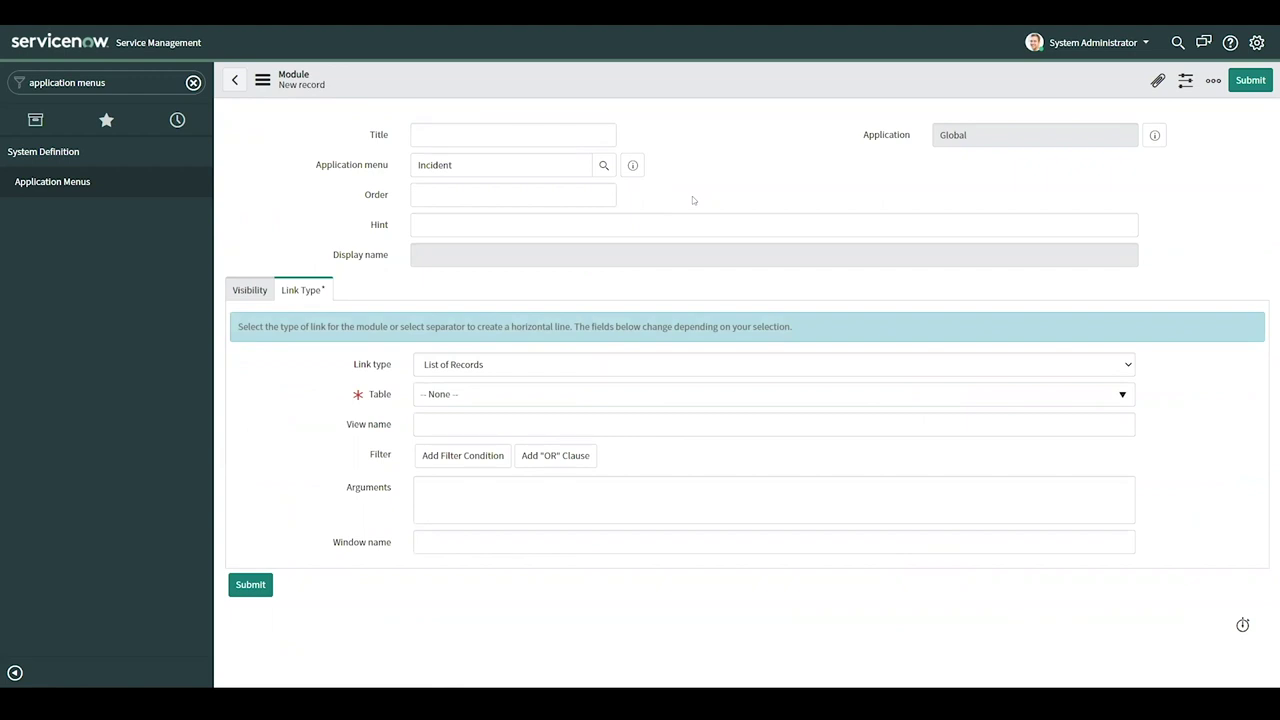
left_click(546, 139)
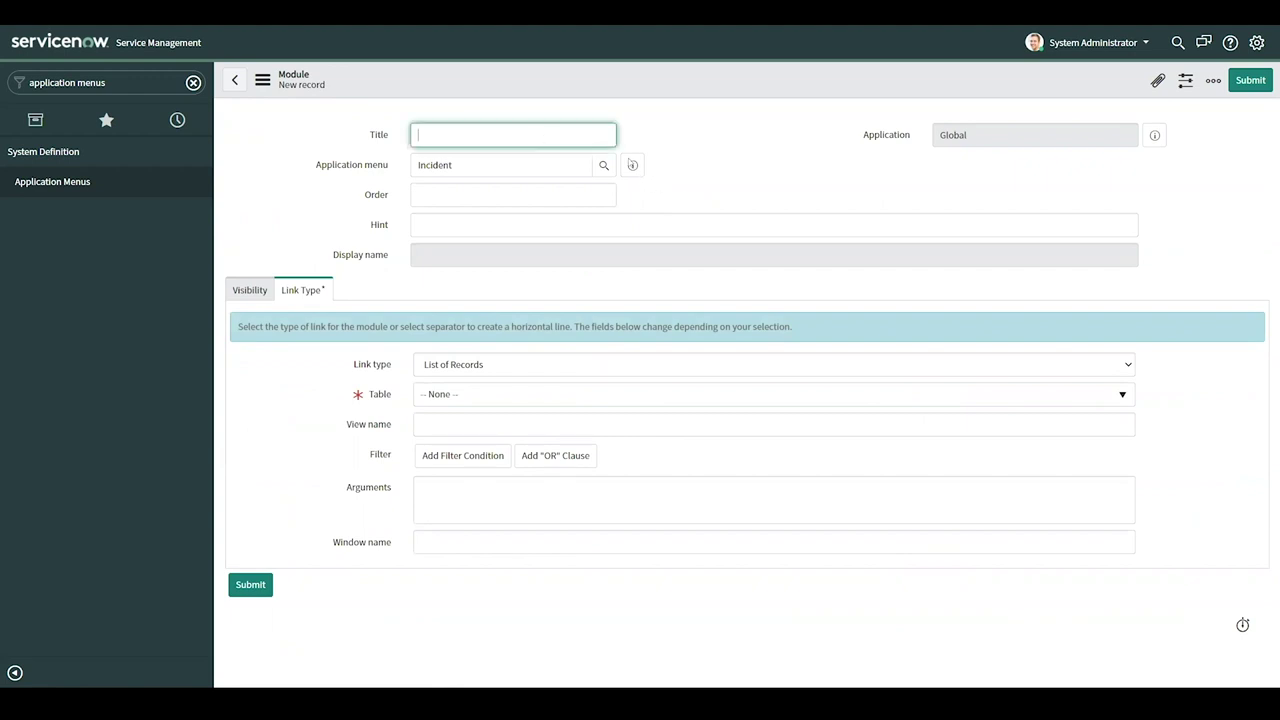
type("Open - VIP")
left_click(708, 187)
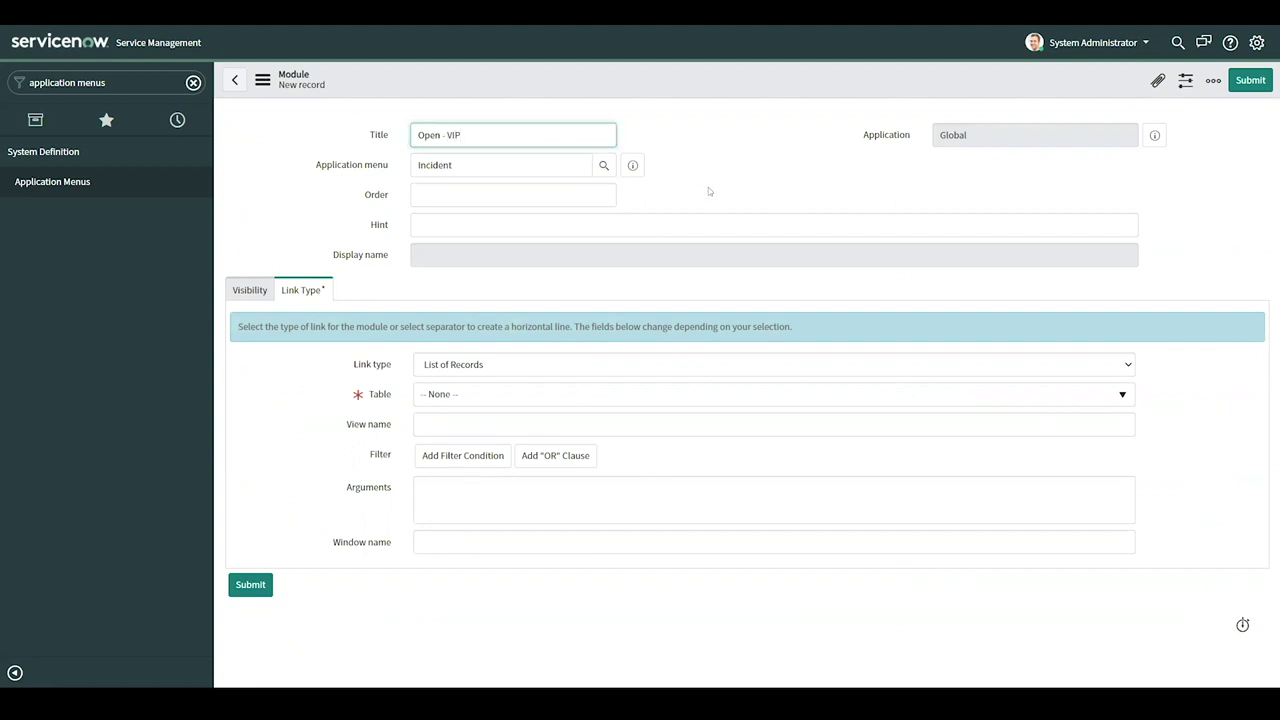
left_click(593, 193)
type("310")
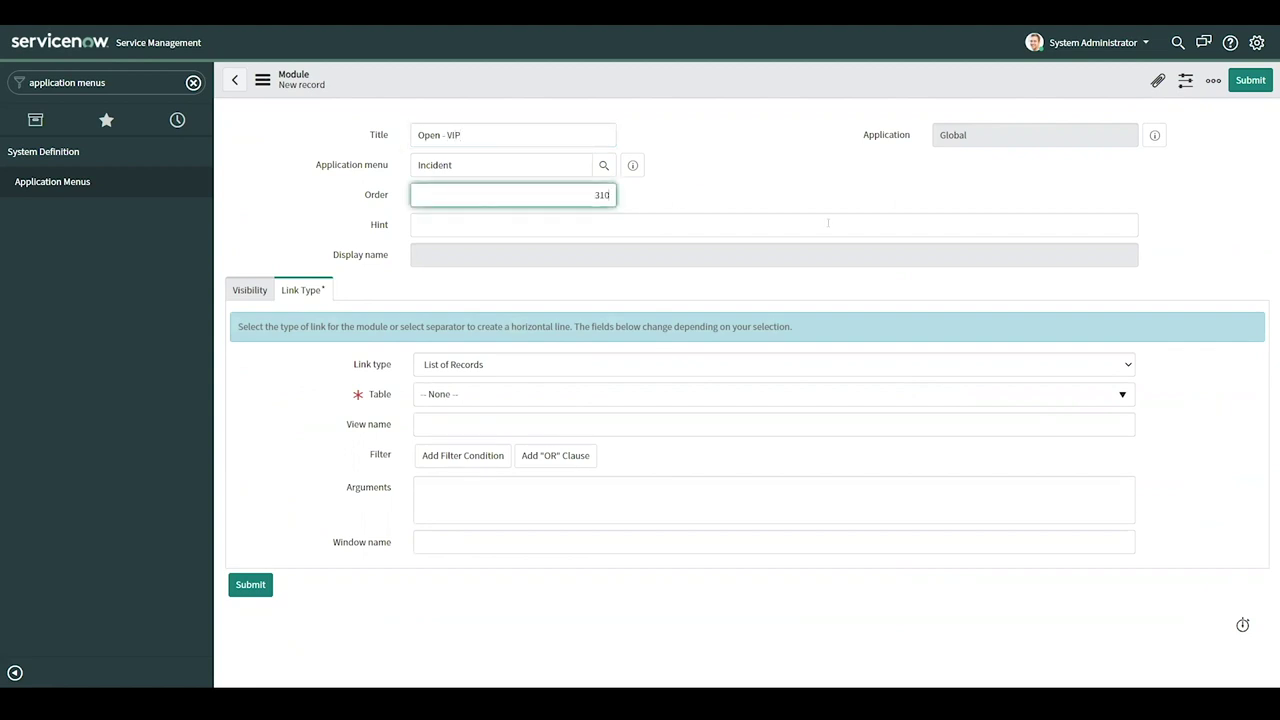
left_click(745, 194)
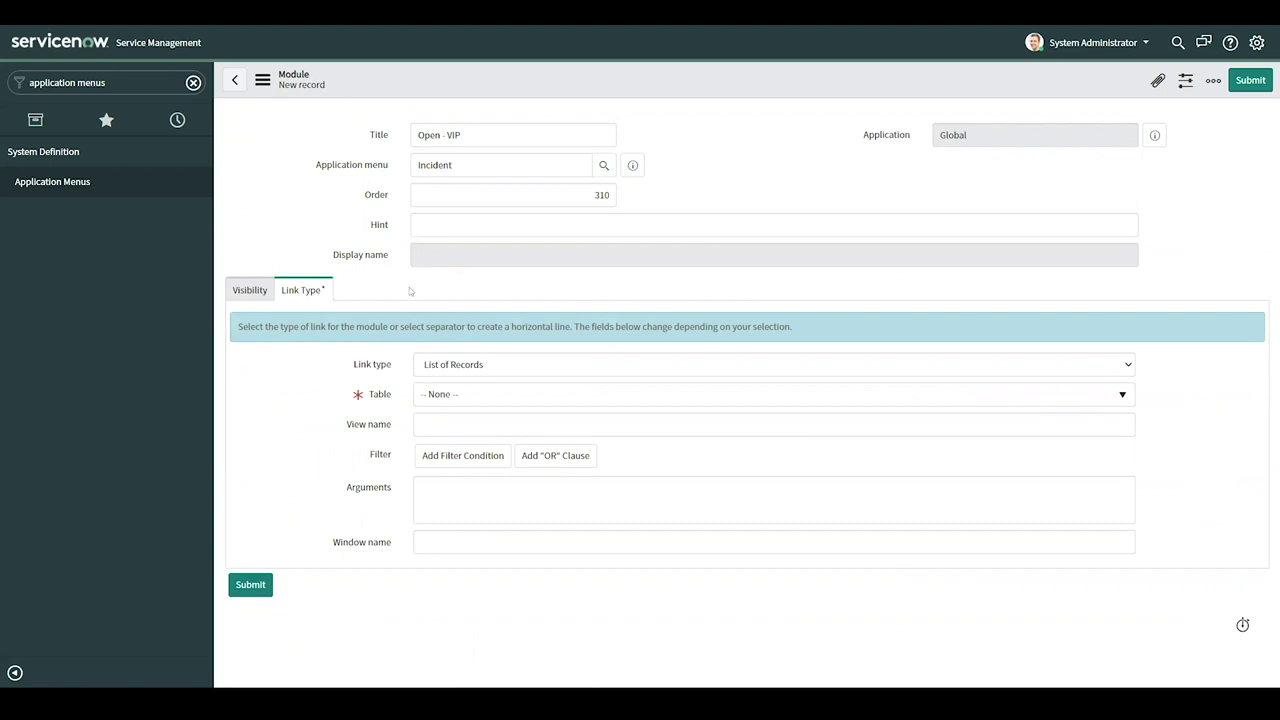
Check the module's visibility settings, and set Incident [incident] as the table for its List of Records link type
left_click(250, 291)
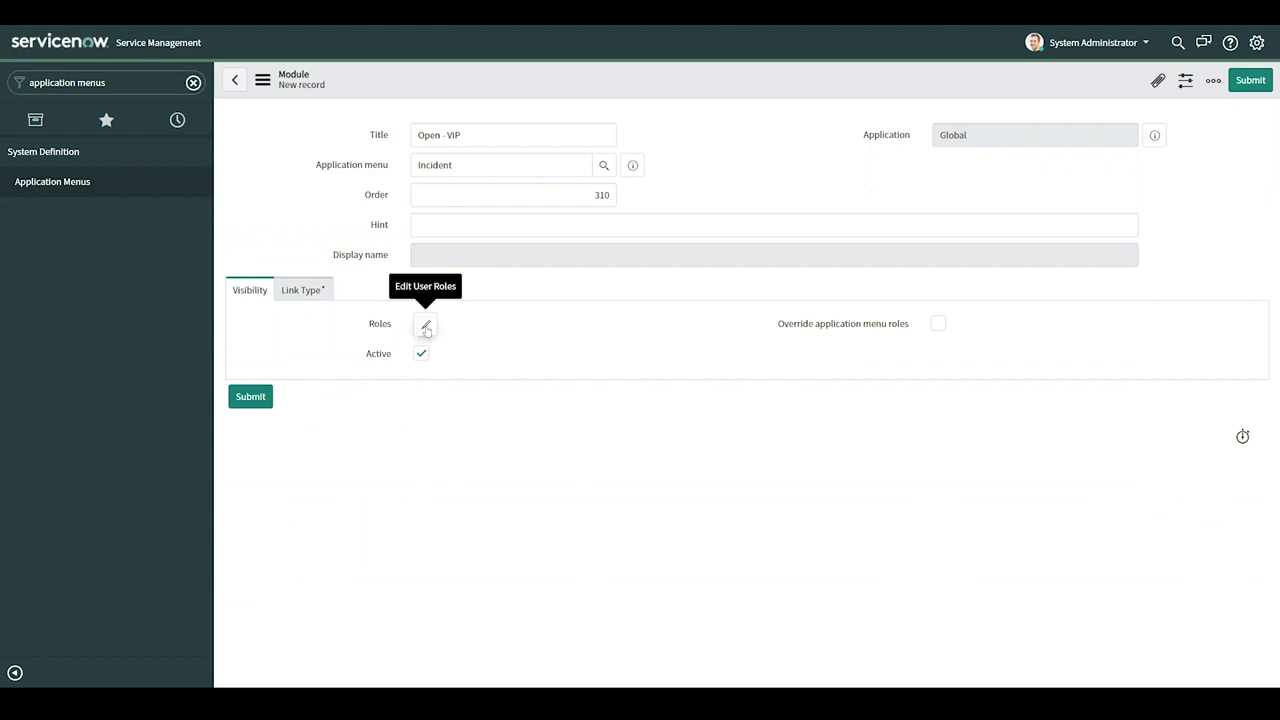
left_click(304, 293)
key("Tab")
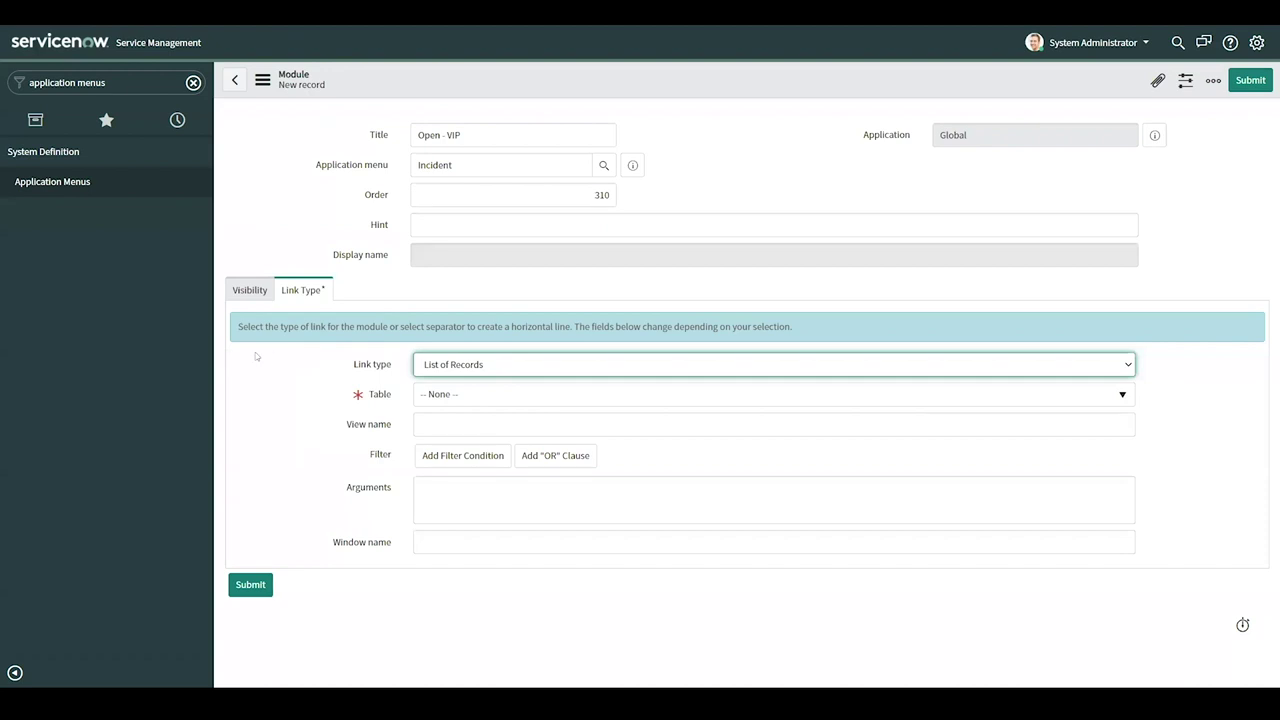
key("Tab")
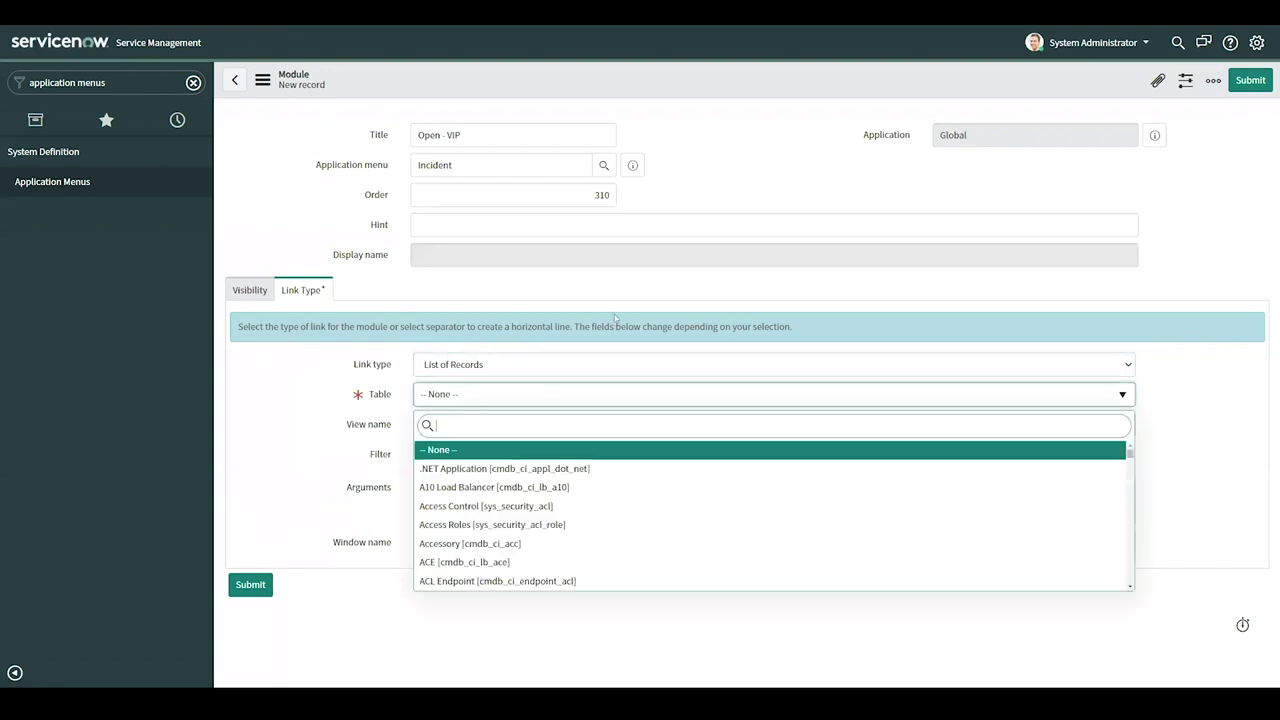
type("incidnet")
key("ctrl+a")
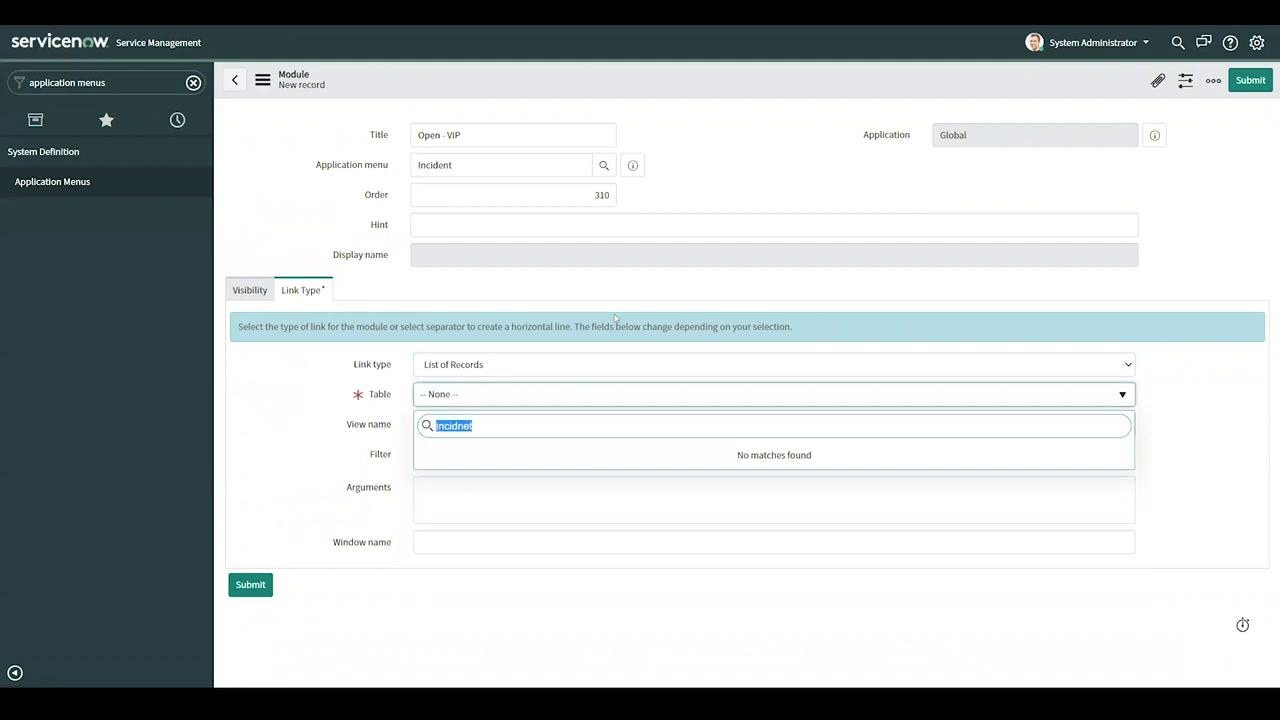
type("incident")
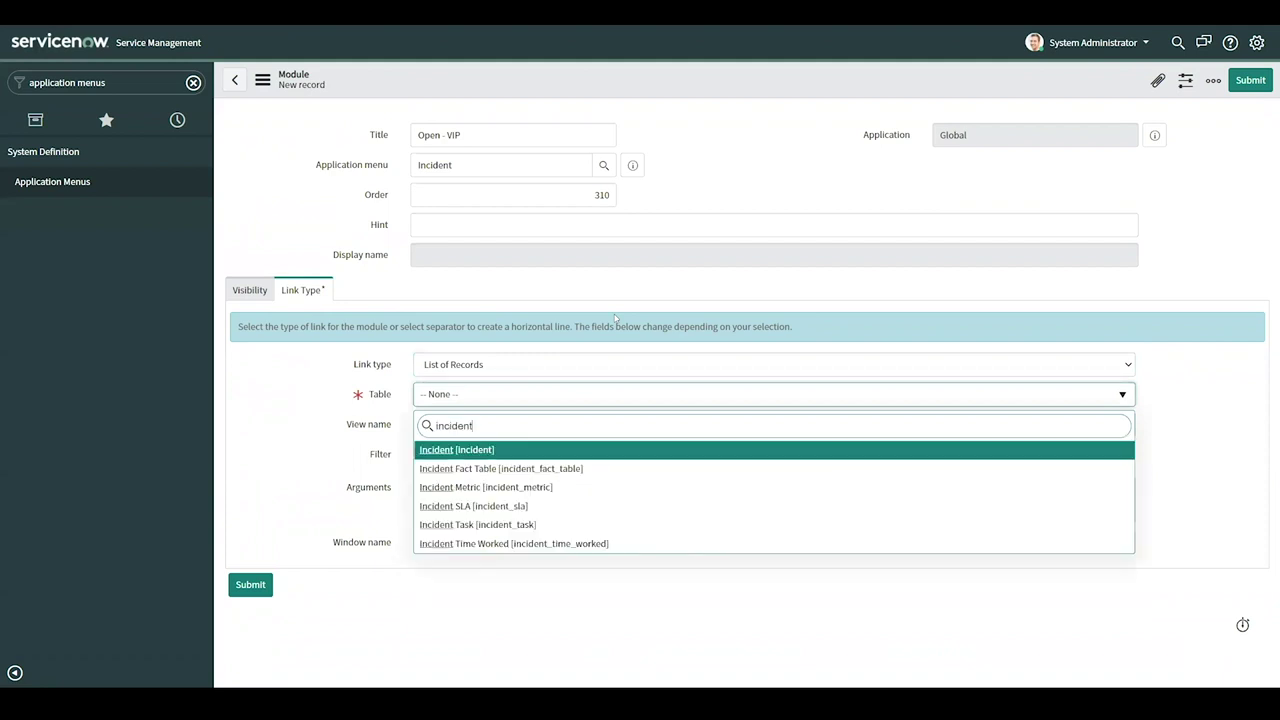
key("Return")
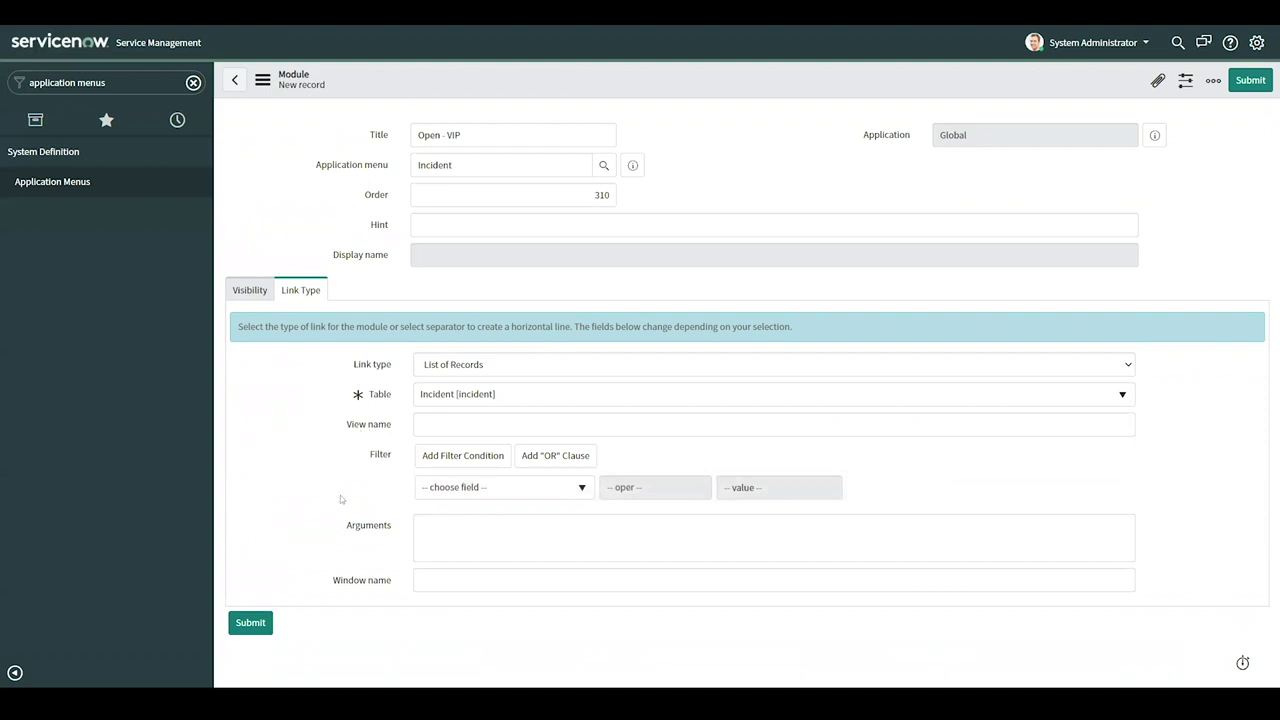
Set the module's first filter condition to Active is true
left_click(472, 488)
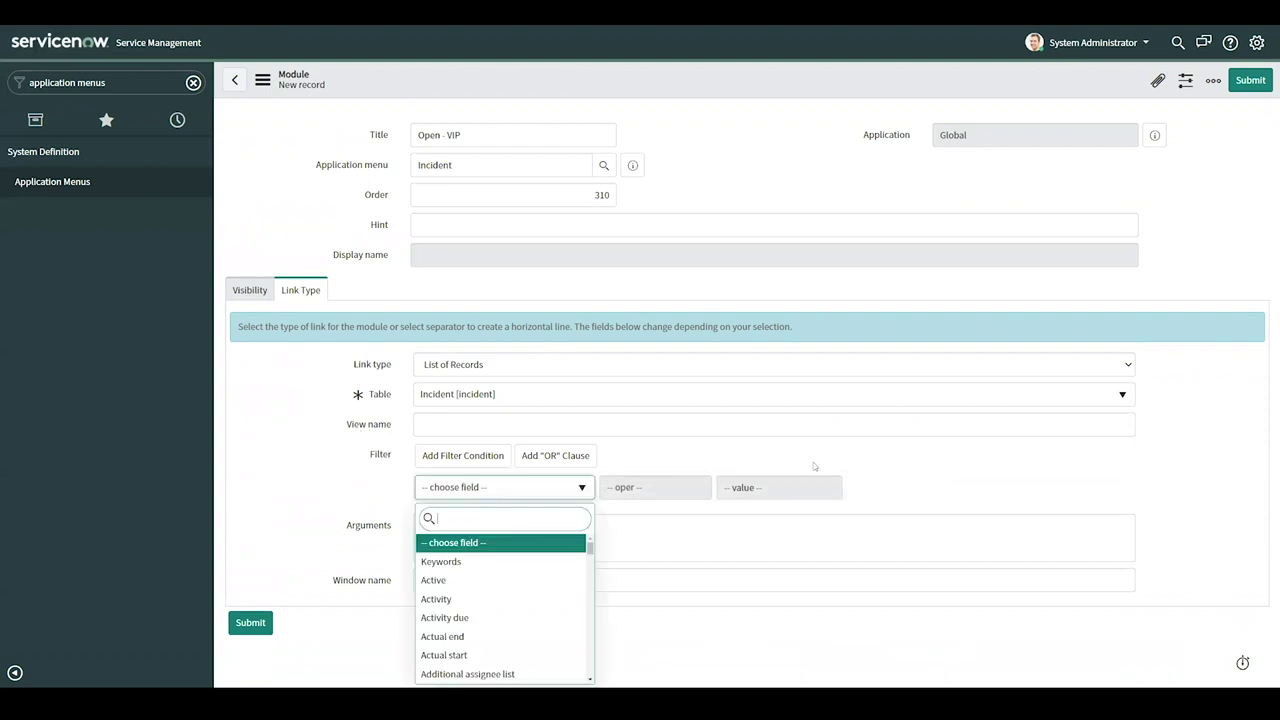
type("active")
key("Return")
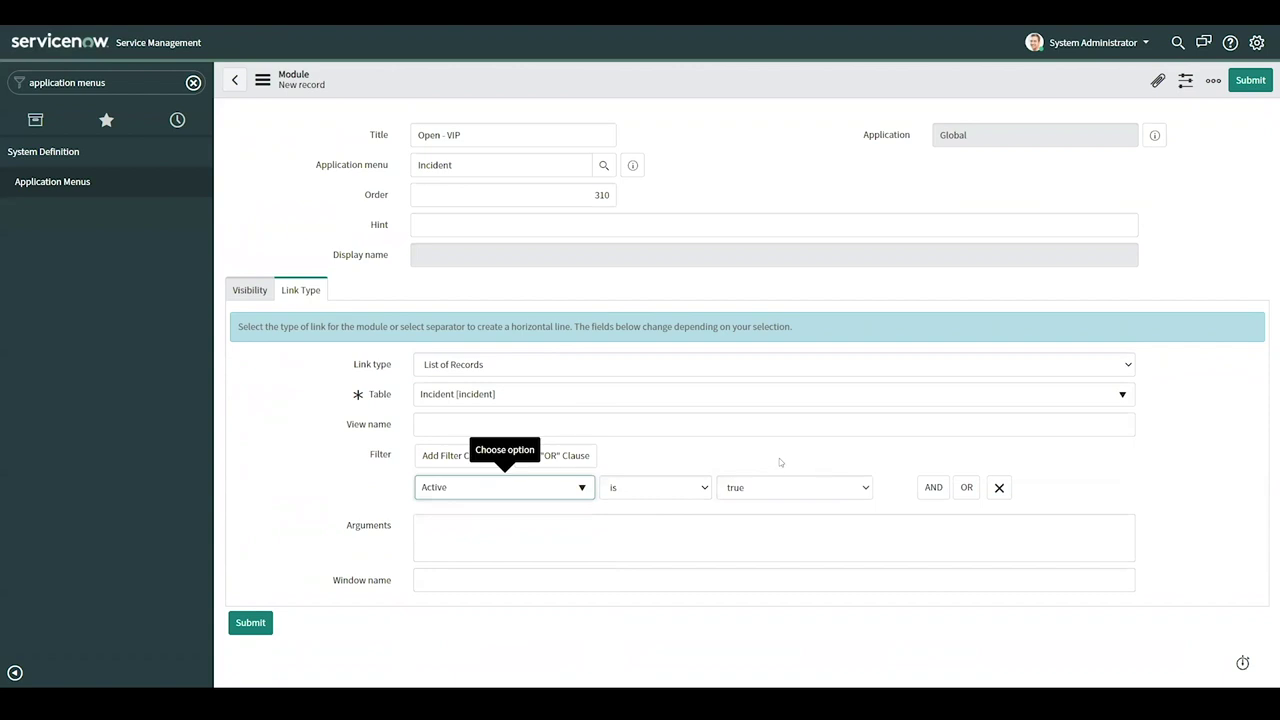
Add an AND filter condition on the related Caller user fields requiring VIP is true
left_click(931, 488)
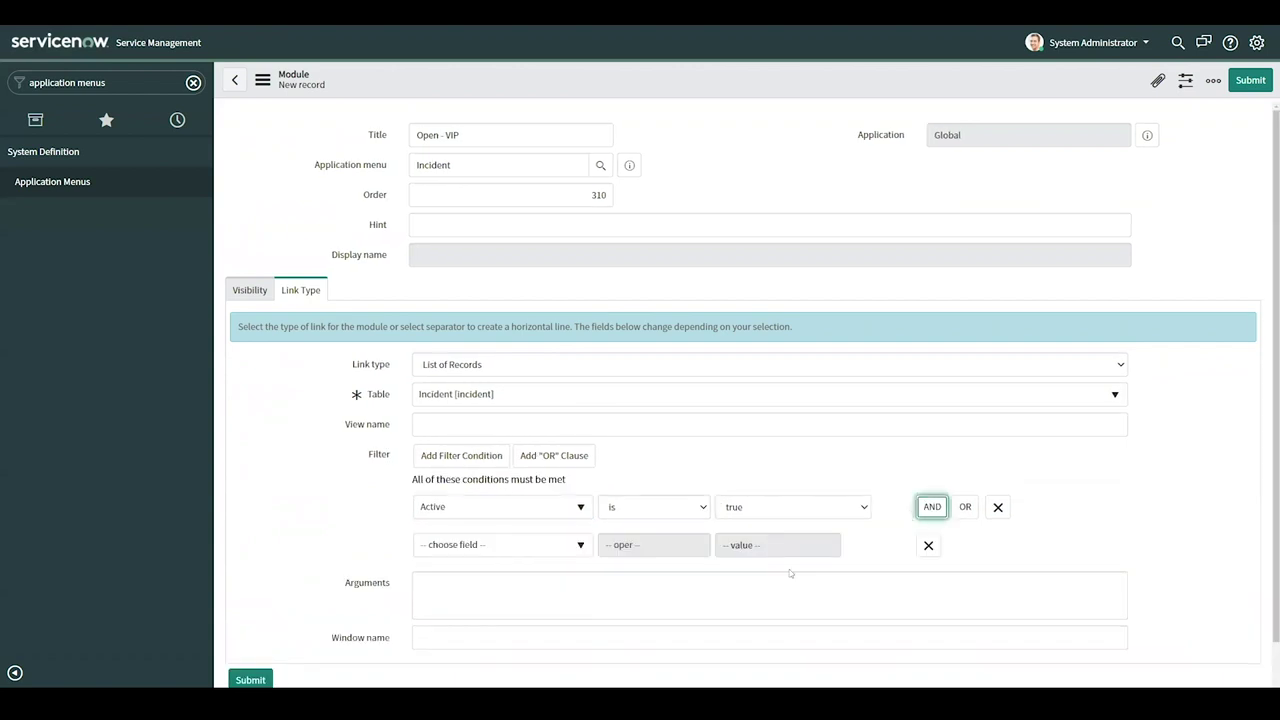
left_click(494, 545)
type("show")
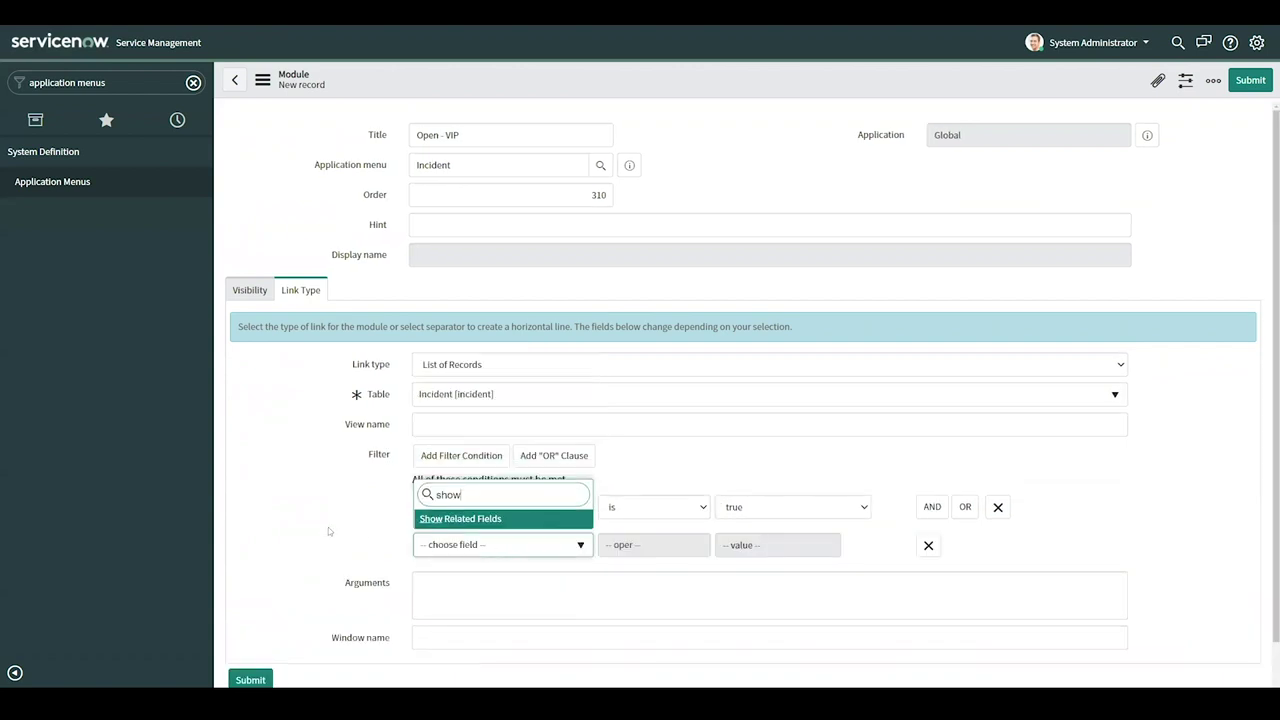
key("Return")
left_click(494, 545)
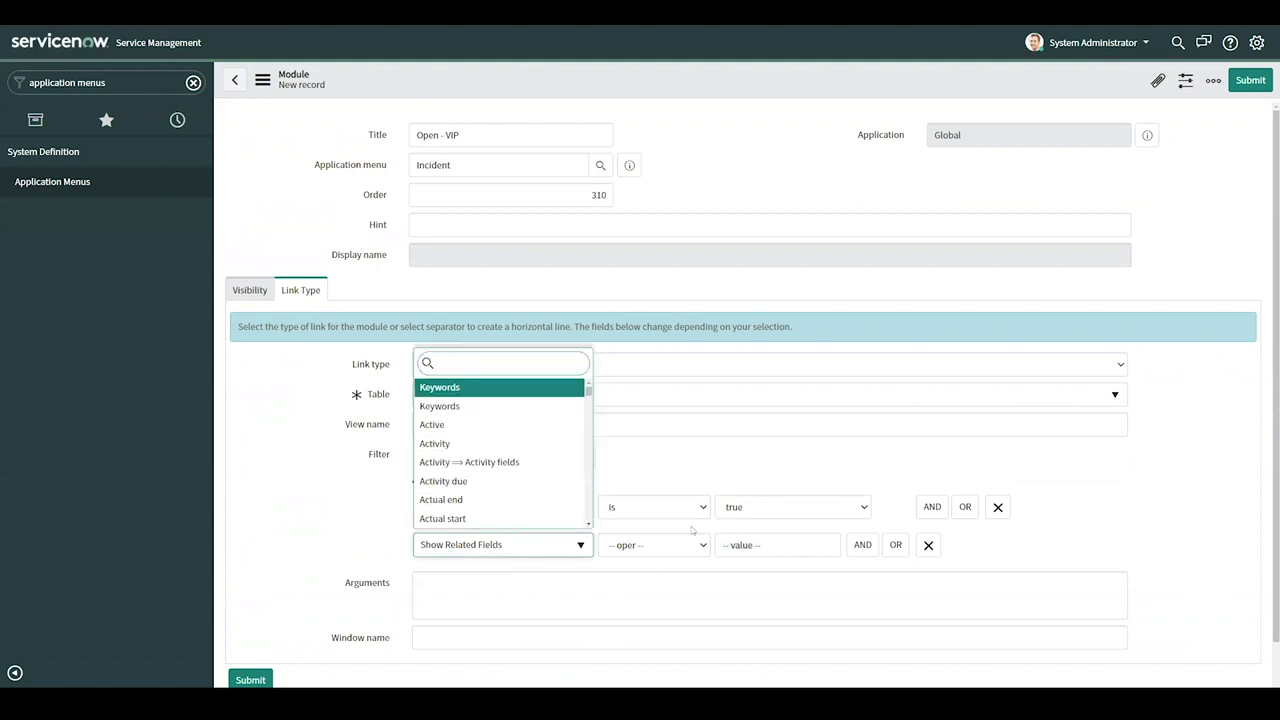
type("call")
key("Down")
key("Return")
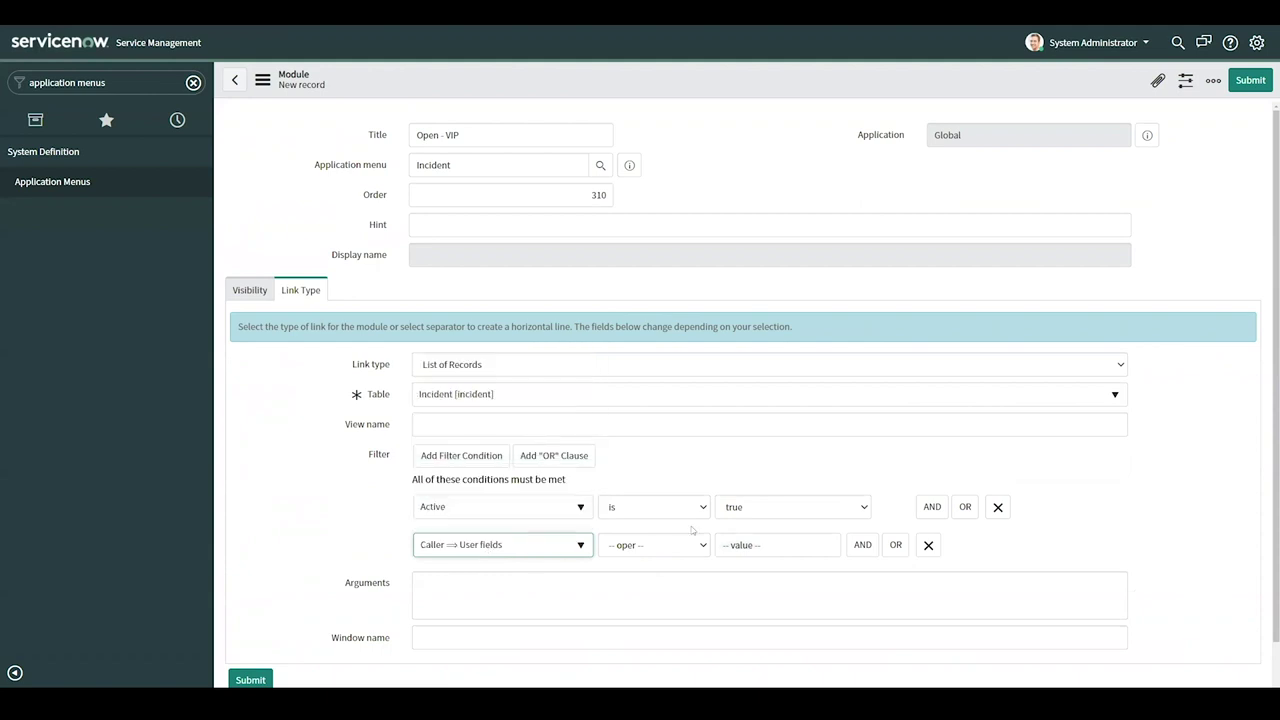
left_click(508, 548)
type("vip")
key("Return")
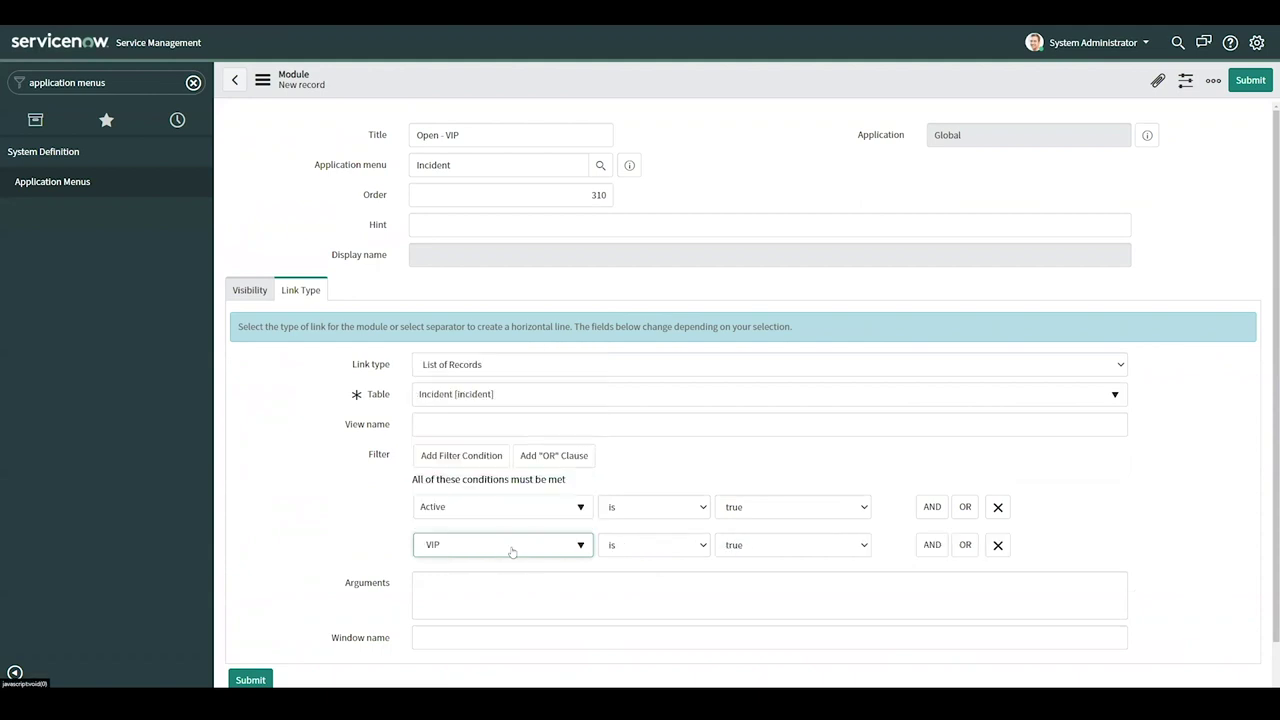
Try "_blank" as the module's window name and clear the field again
scroll(1056, 527, "down", 1)
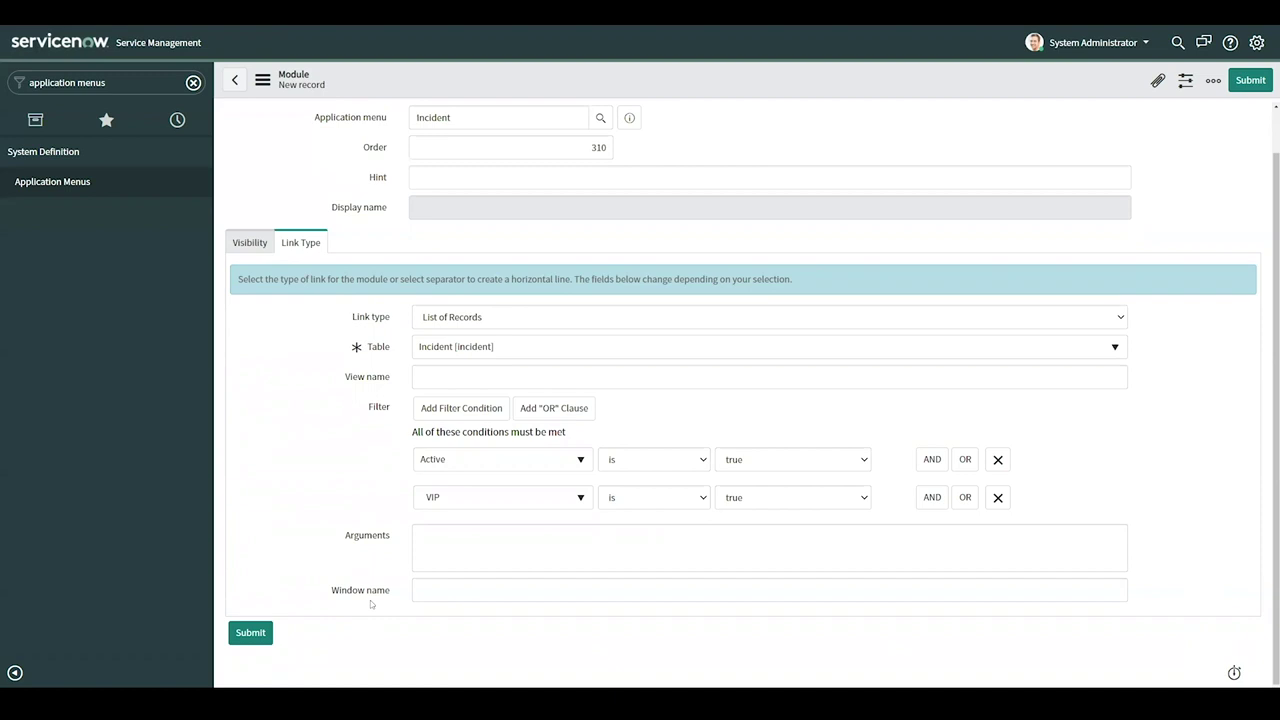
left_click(440, 593)
type("_blank")
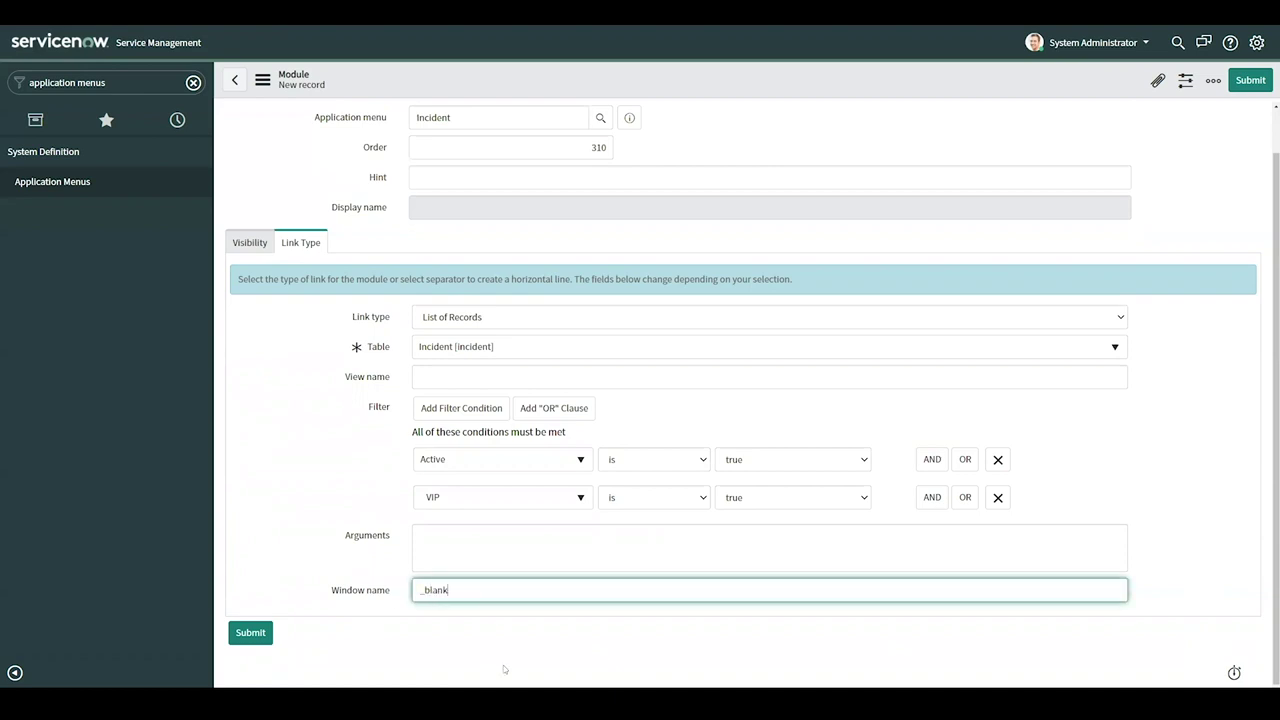
left_click(546, 647)
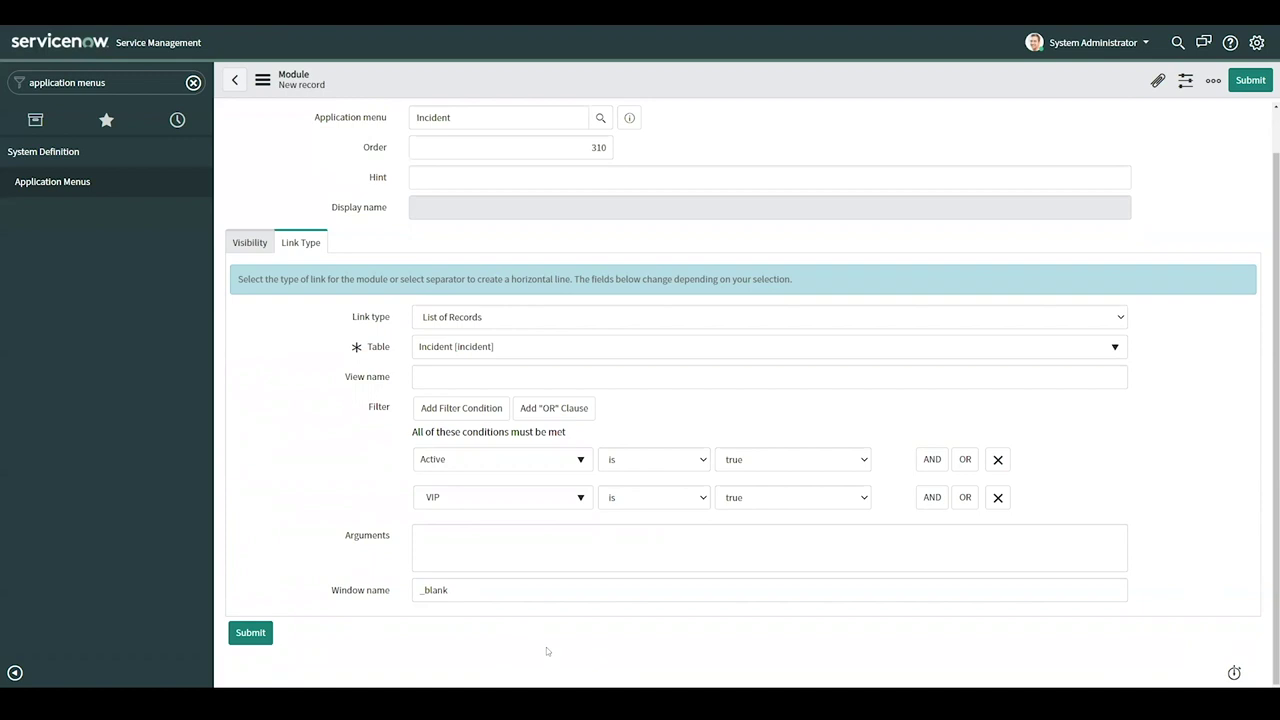
left_click(492, 593)
key("BackSpace")
key("BackSpace")
key("BackSpace")
key("BackSpace")
key("BackSpace")
key("BackSpace")
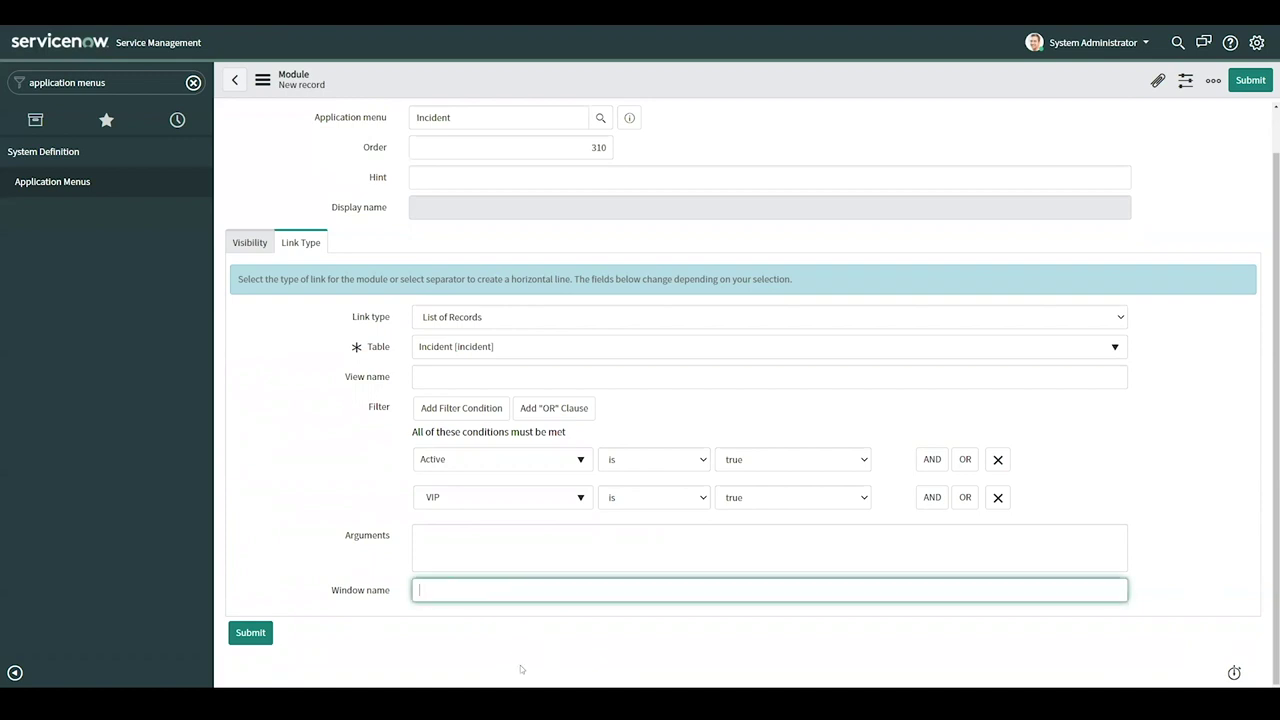
left_click(555, 660)
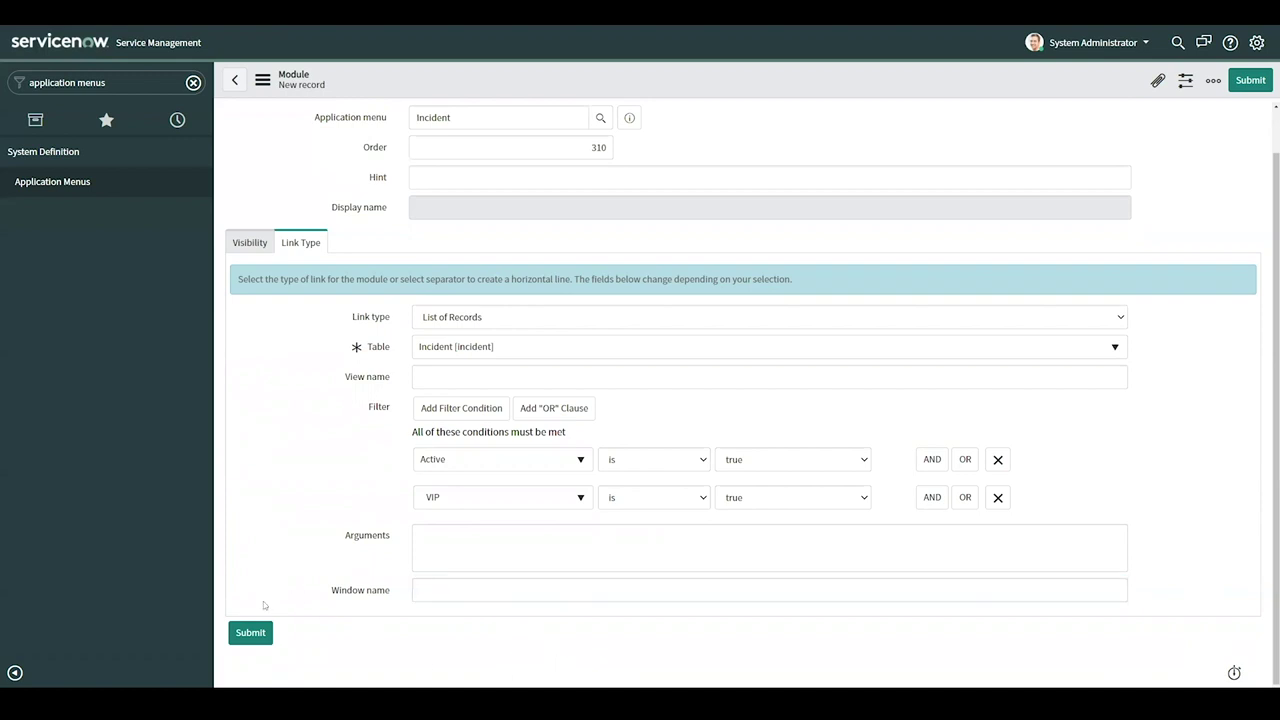
Submit the new Open - VIP module record
left_click(250, 633)
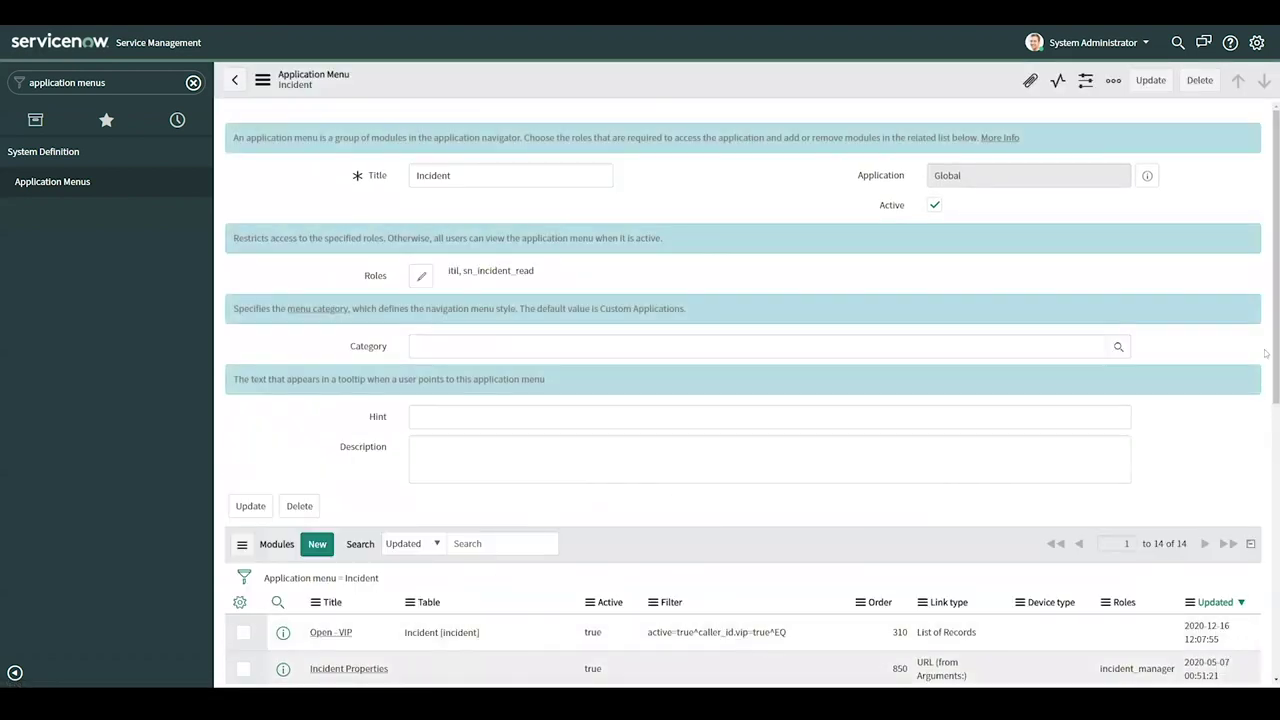
Open the Open - VIP module record from the Incident menu's module list and review its link type and filter conditions
left_click_drag(1265, 298, 1265, 535)
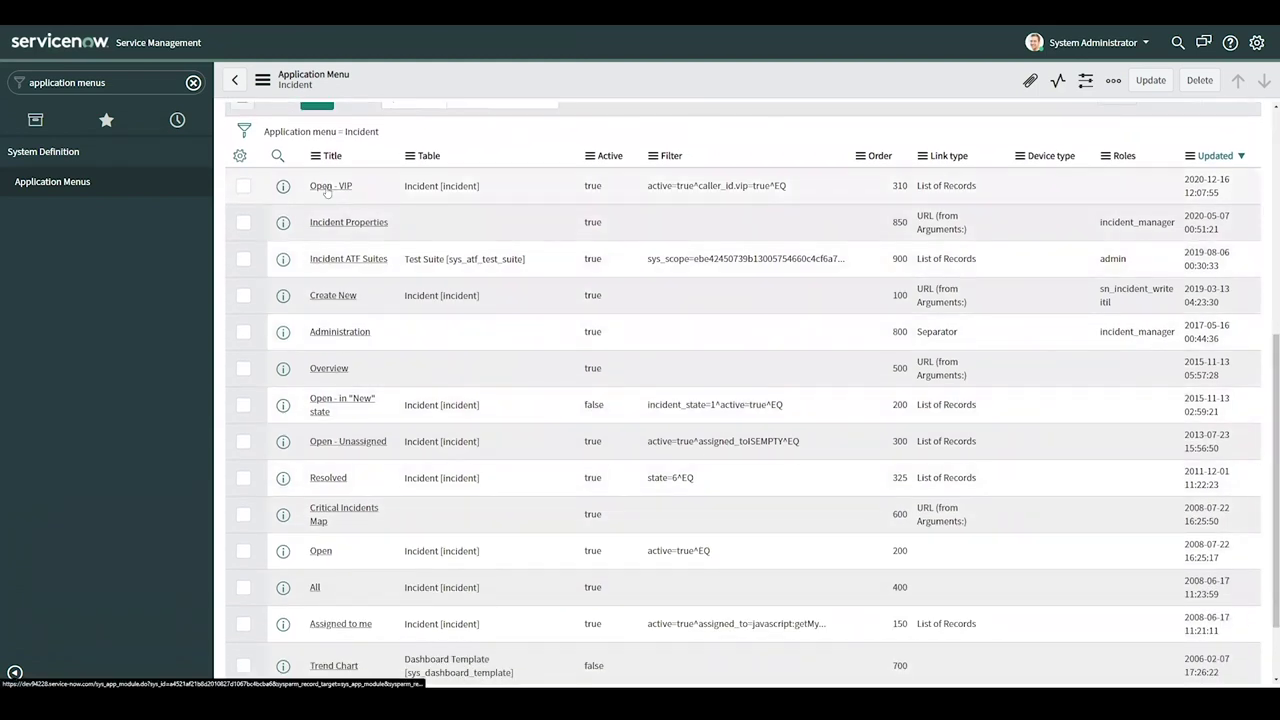
left_click(349, 222)
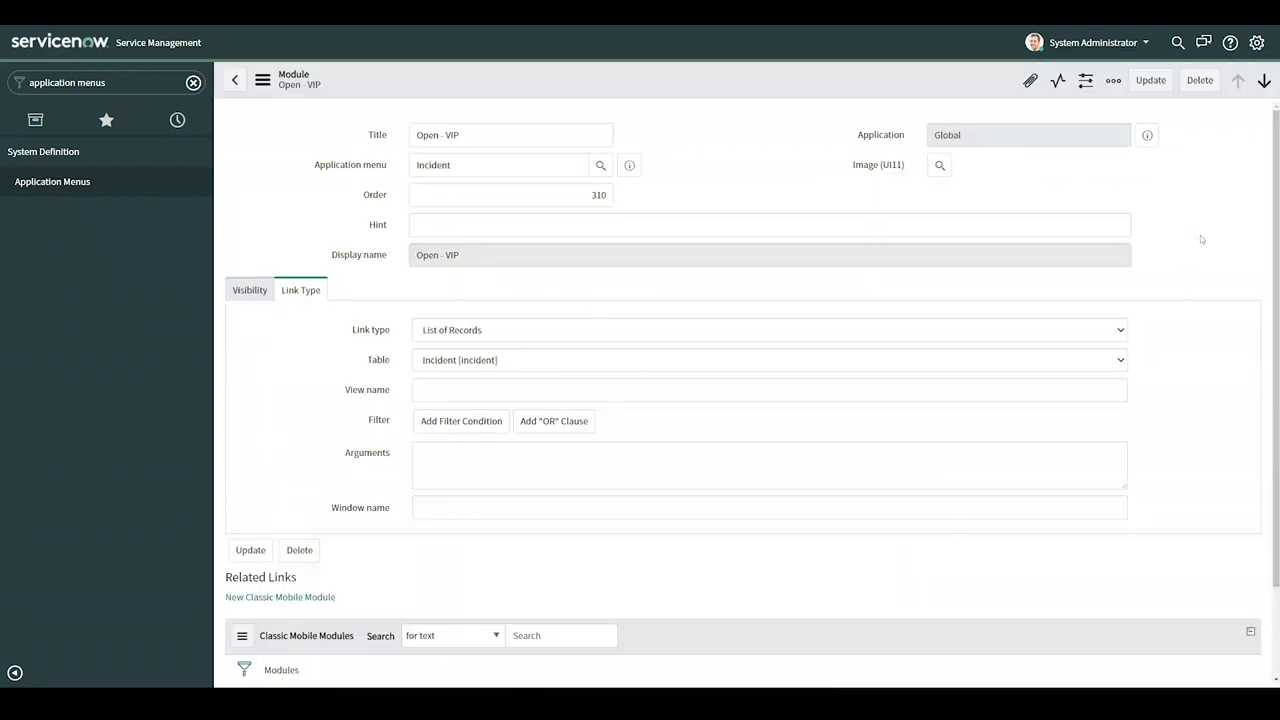
scroll(1265, 281, "down", 3)
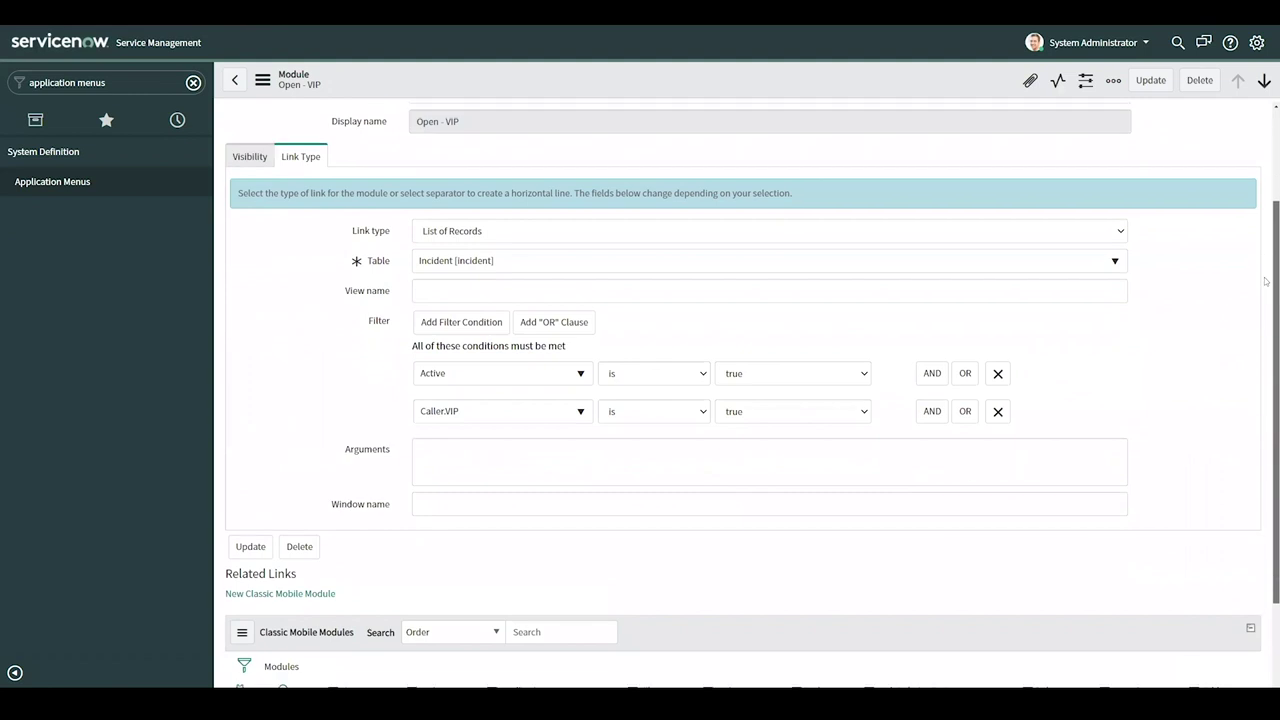
scroll(1265, 281, "down", 3)
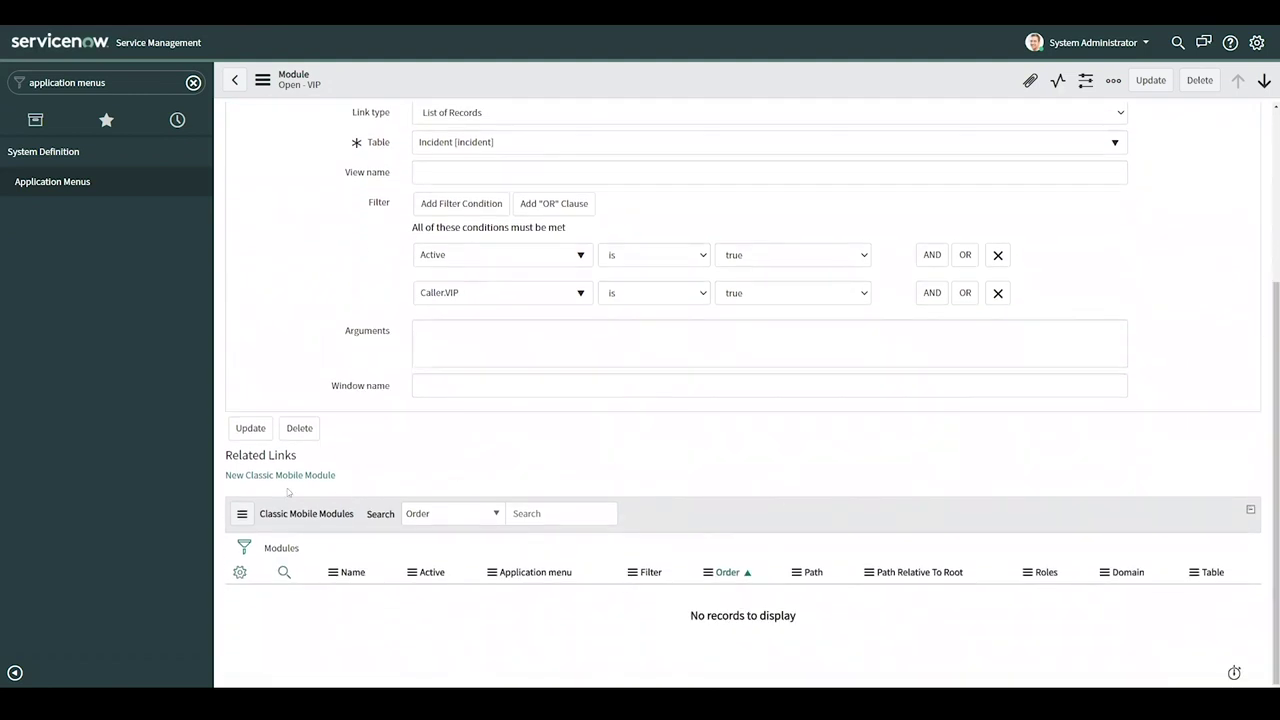
Start a new classic mobile module from the Open - VIP record and set its order to 310
left_click(315, 477)
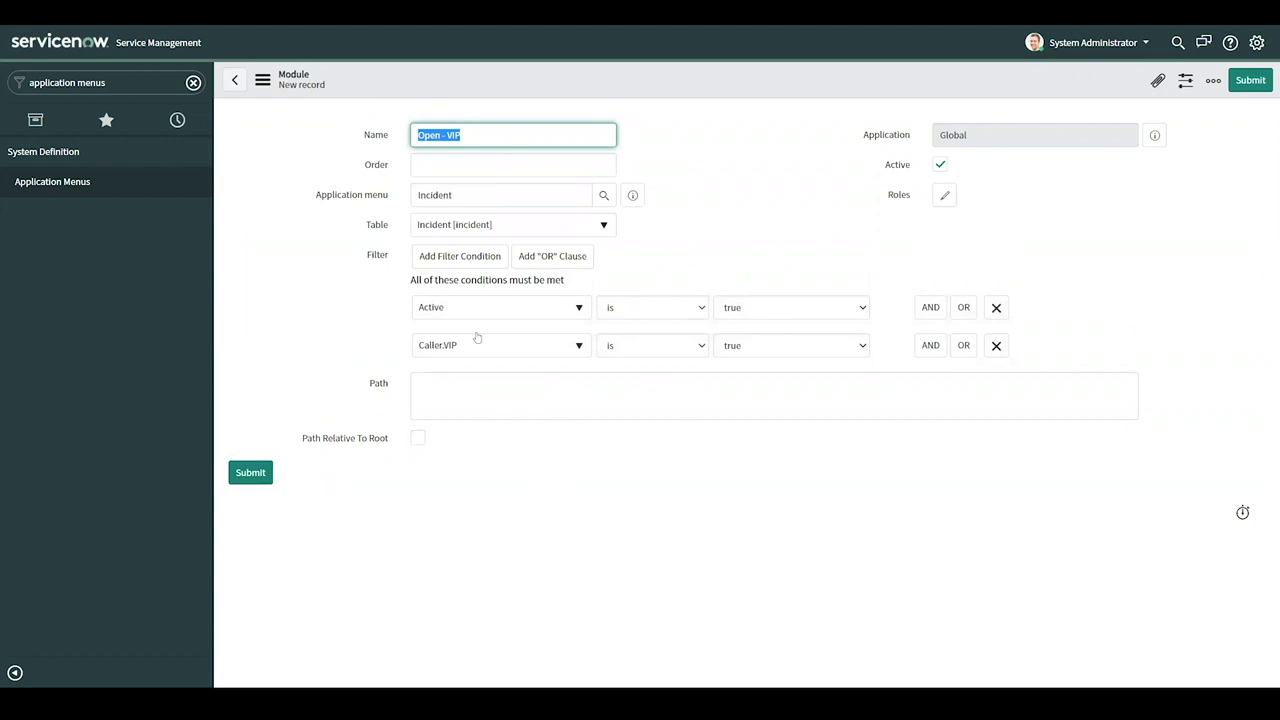
left_click(585, 165)
type("310")
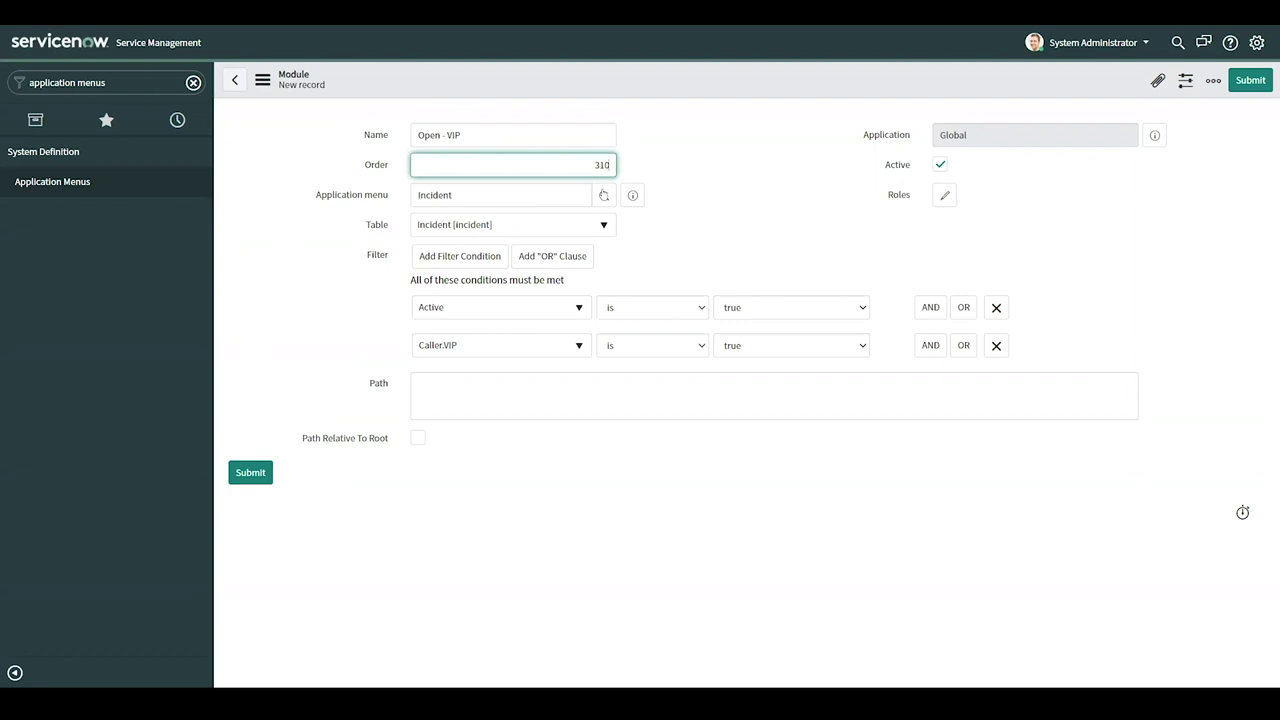
left_click(297, 348)
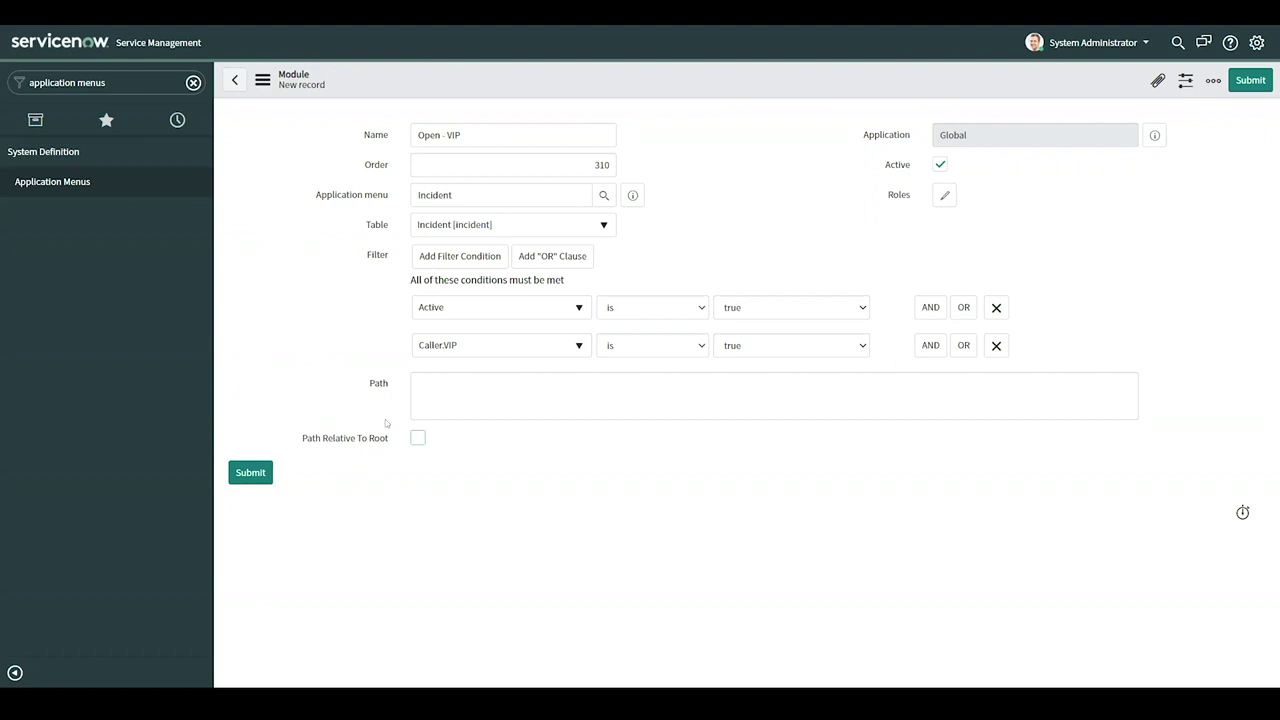
Try form/incident/-1 as the mobile module's path and return to the Open - VIP record without submitting
left_click(457, 382)
type("form/incident/-1")
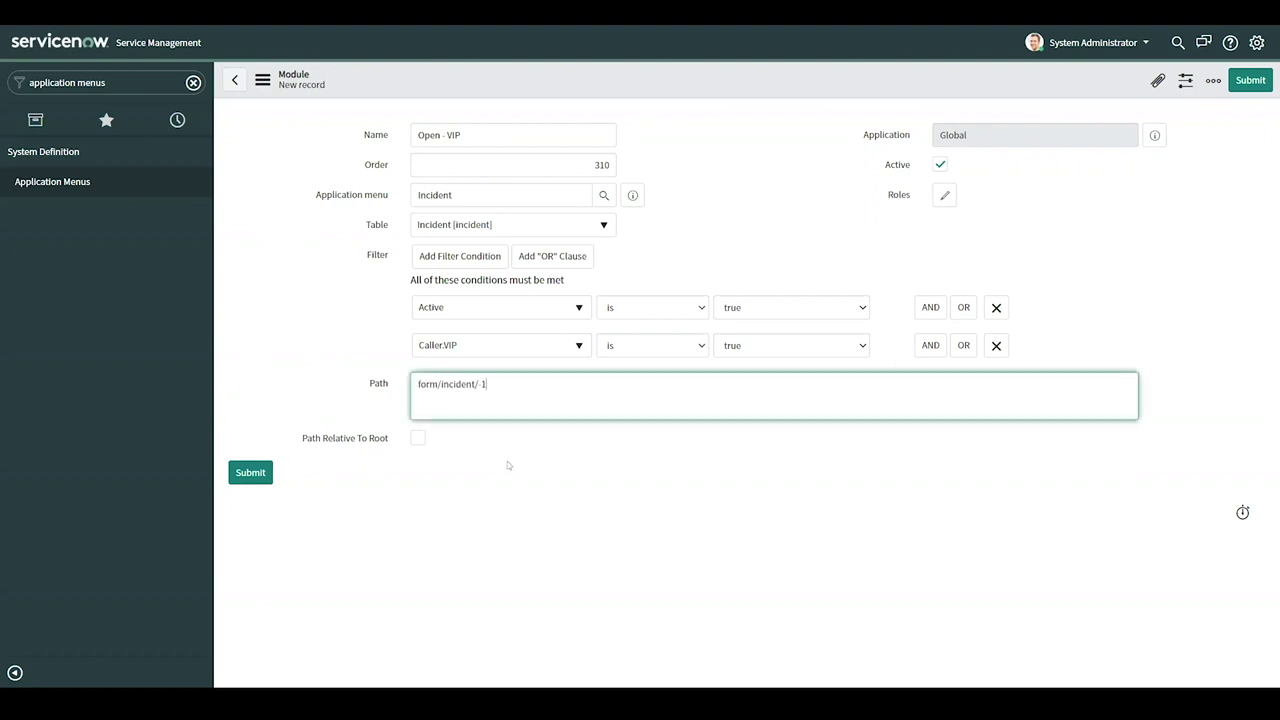
left_click(487, 550)
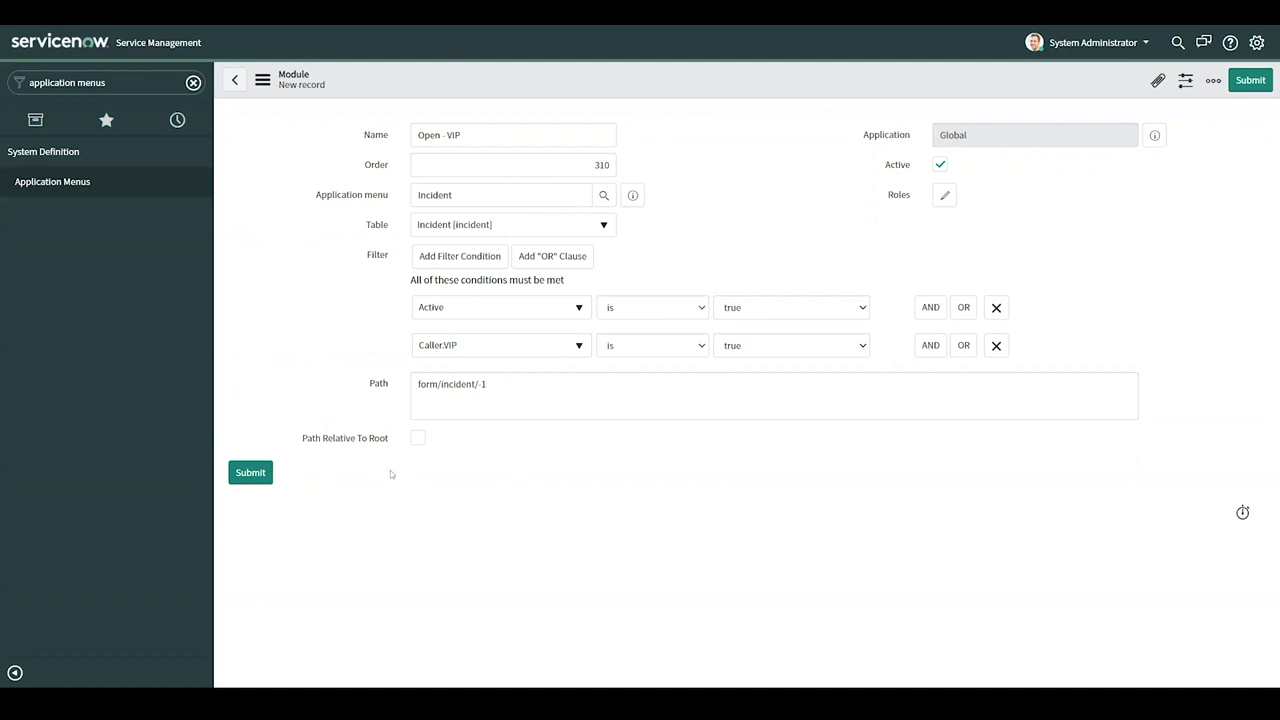
left_click(419, 439)
left_click(420, 439)
left_click(235, 80)
left_click(682, 174)
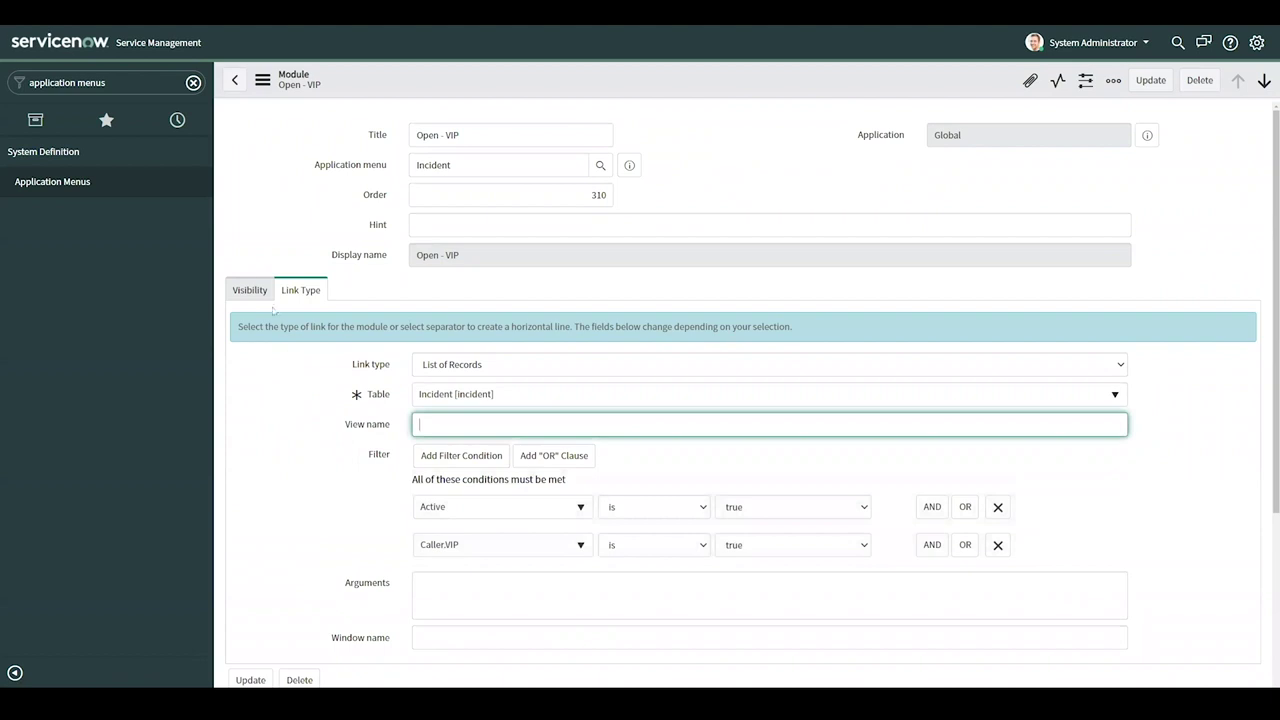
Reload the page, filter the navigator by "incident" and open the Open - VIP module's incident list
left_click(138, 80)
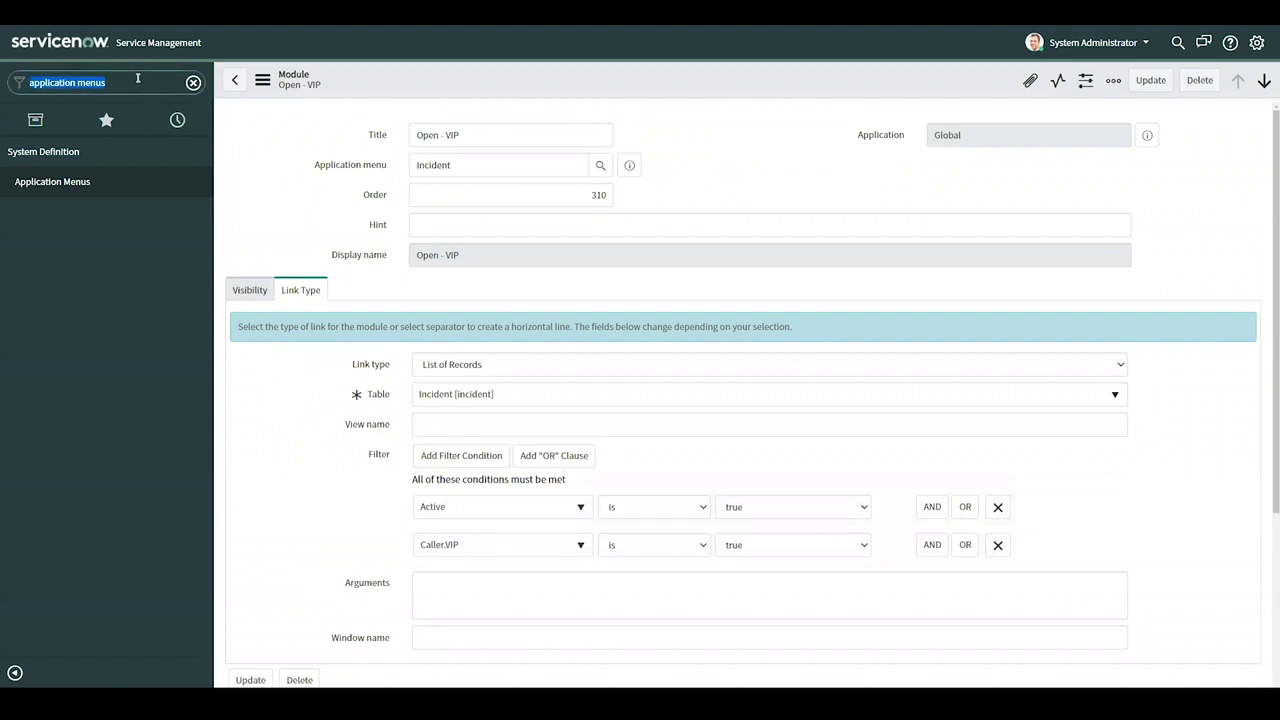
left_click(68, 52)
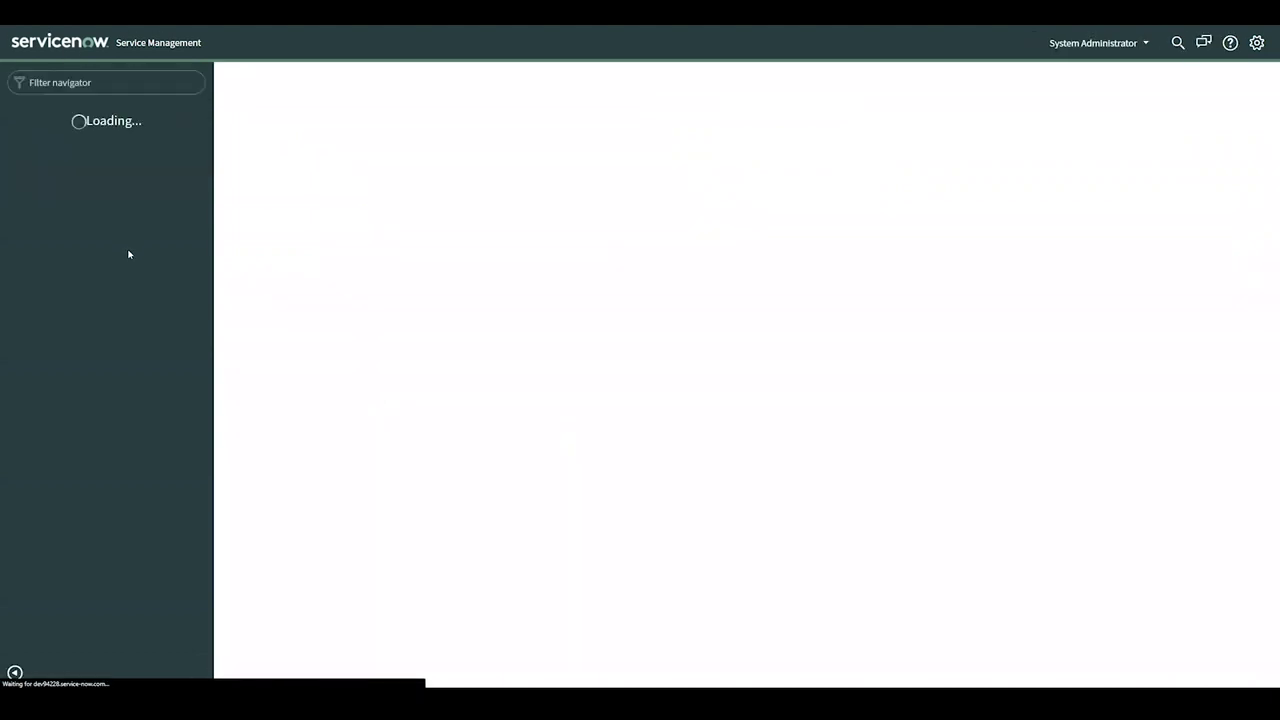
left_click(87, 83)
type("incident")
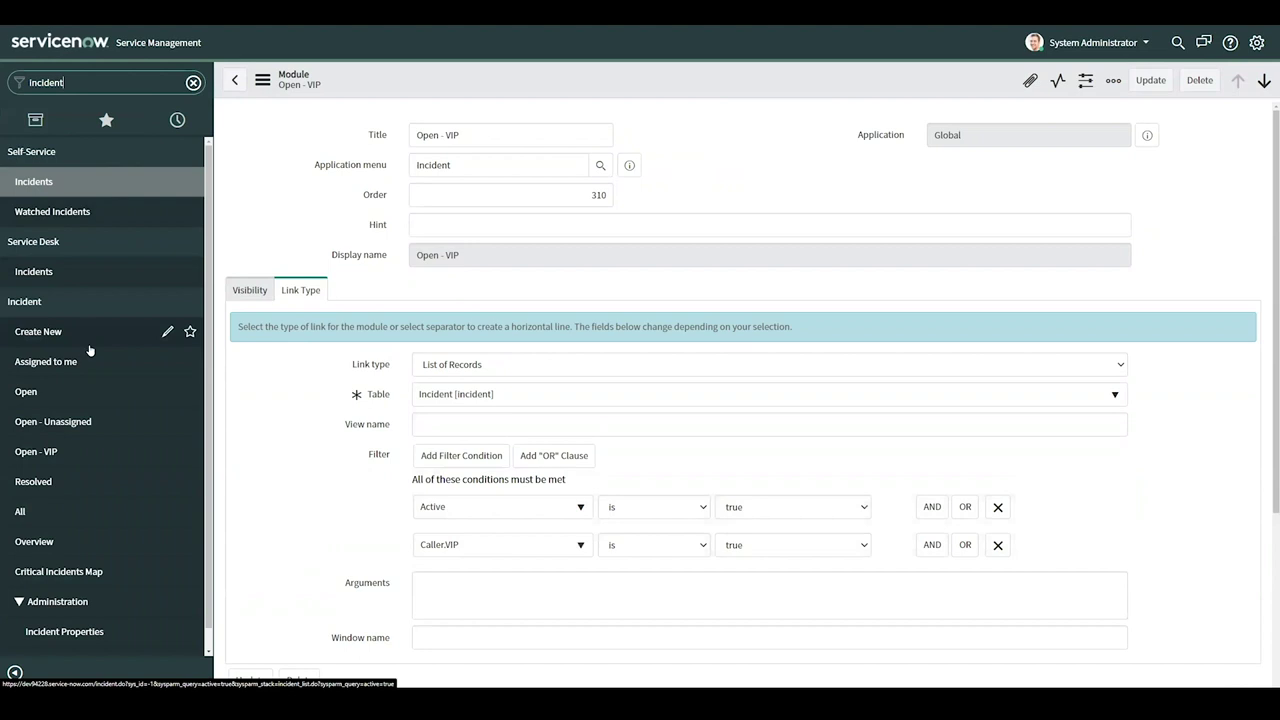
left_click(85, 460)
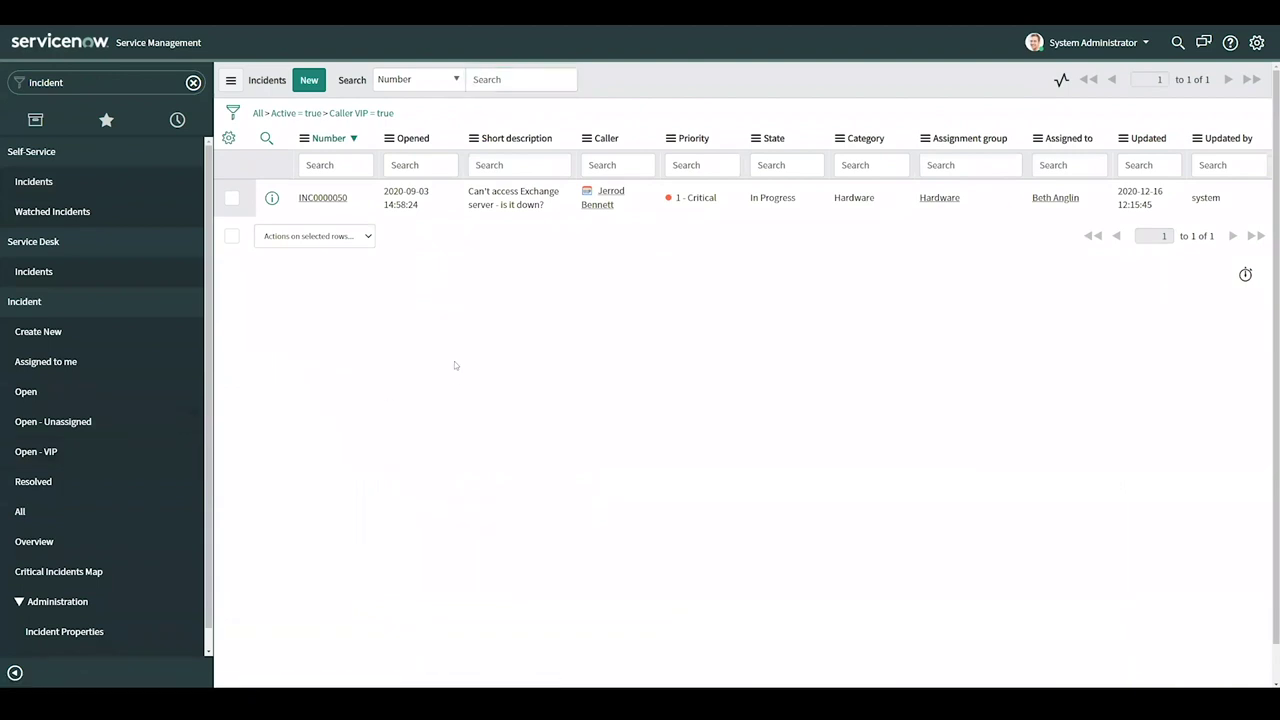